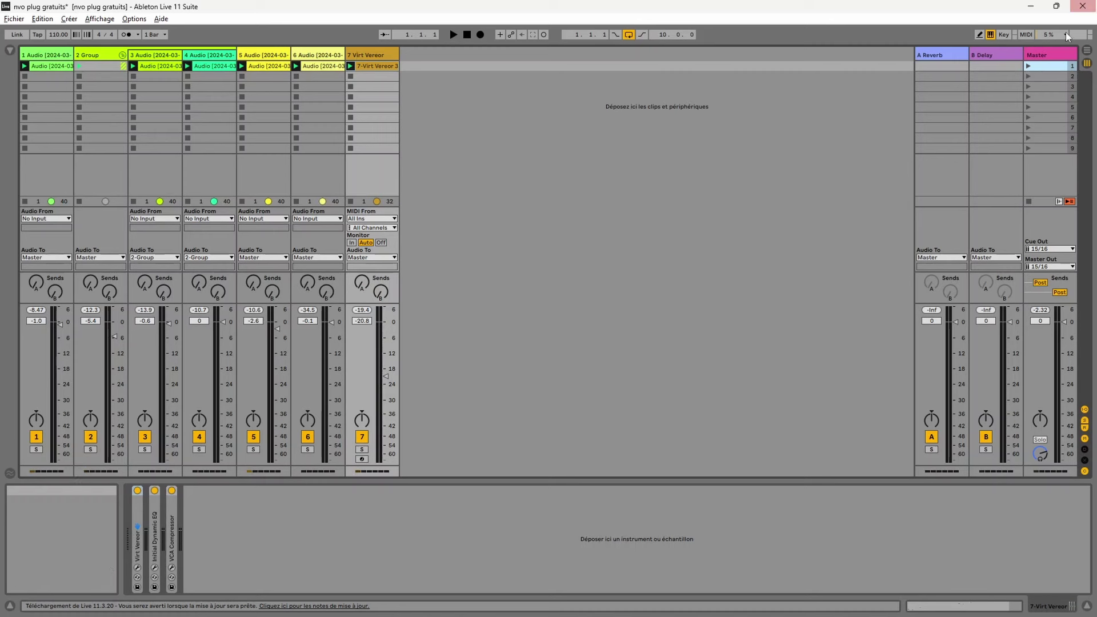
# - Open the VU Meter plug-in window on the Master track and move it over the empty session area
pyautogui.click(1046, 57)
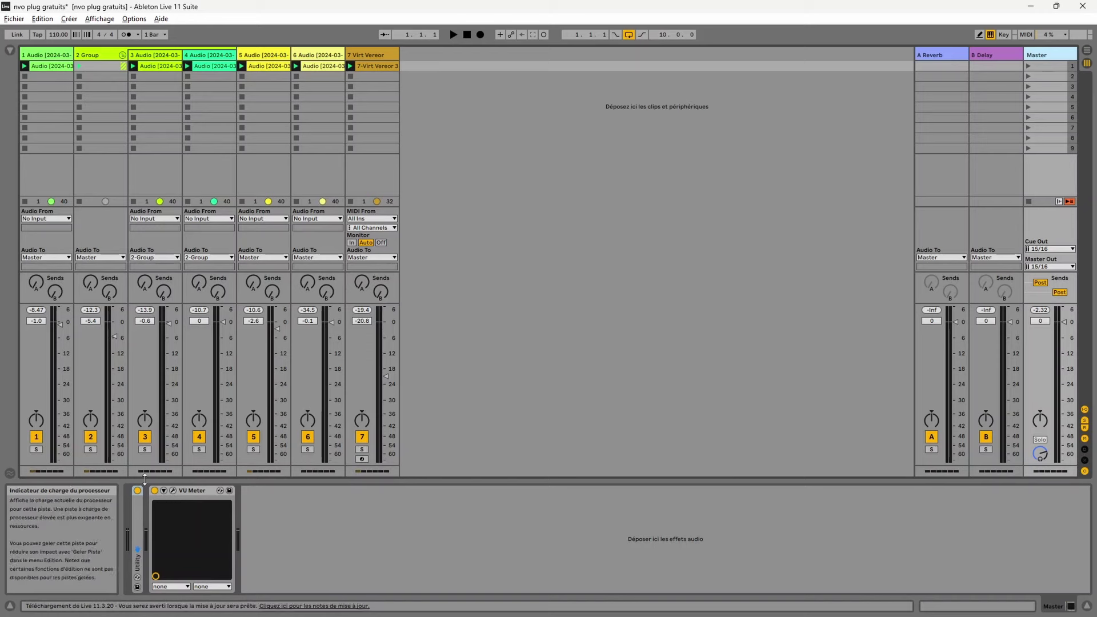
pyautogui.click(172, 490)
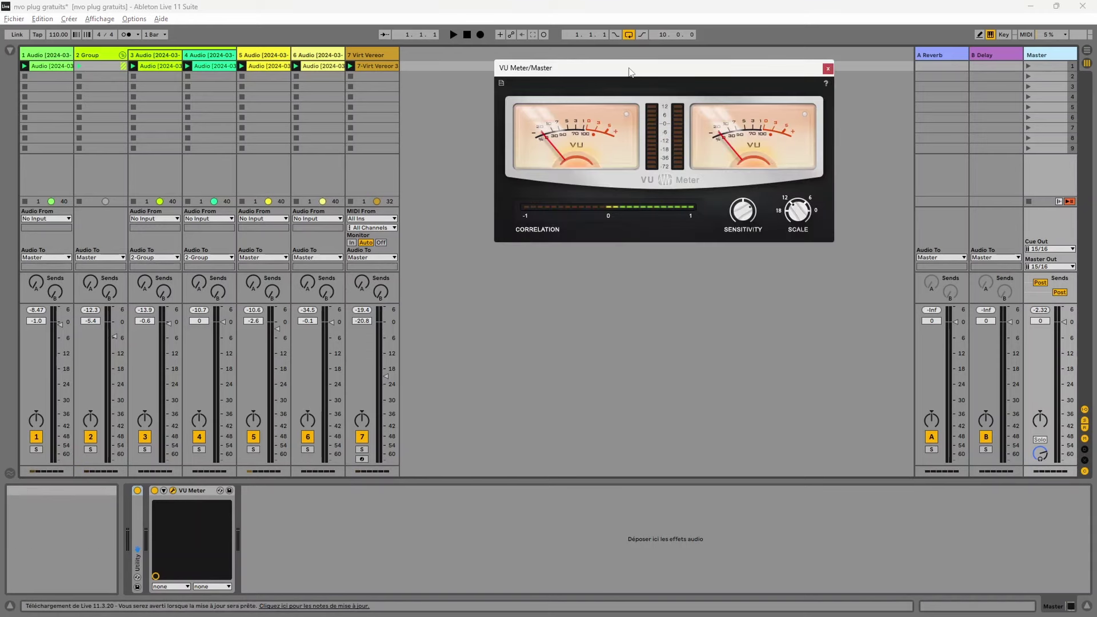
pyautogui.moveTo(629, 67); pyautogui.dragTo(541, 187)
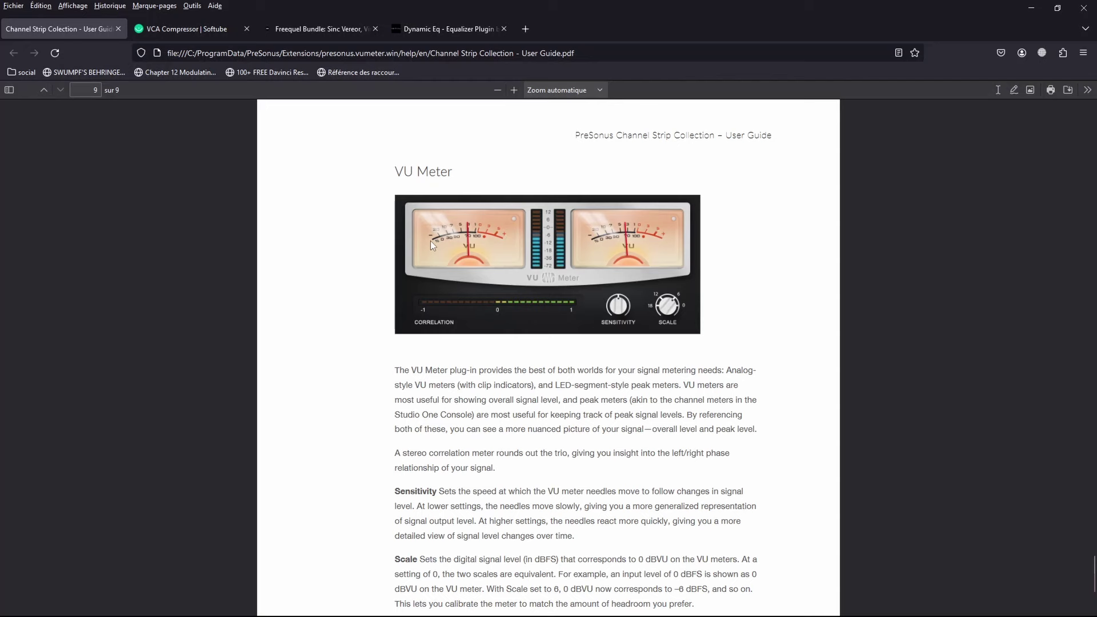
# - Switch to the browser and read the VU Meter page of the PreSonus Channel Strip Collection user guide
pyautogui.scroll(-2, 440, 243)
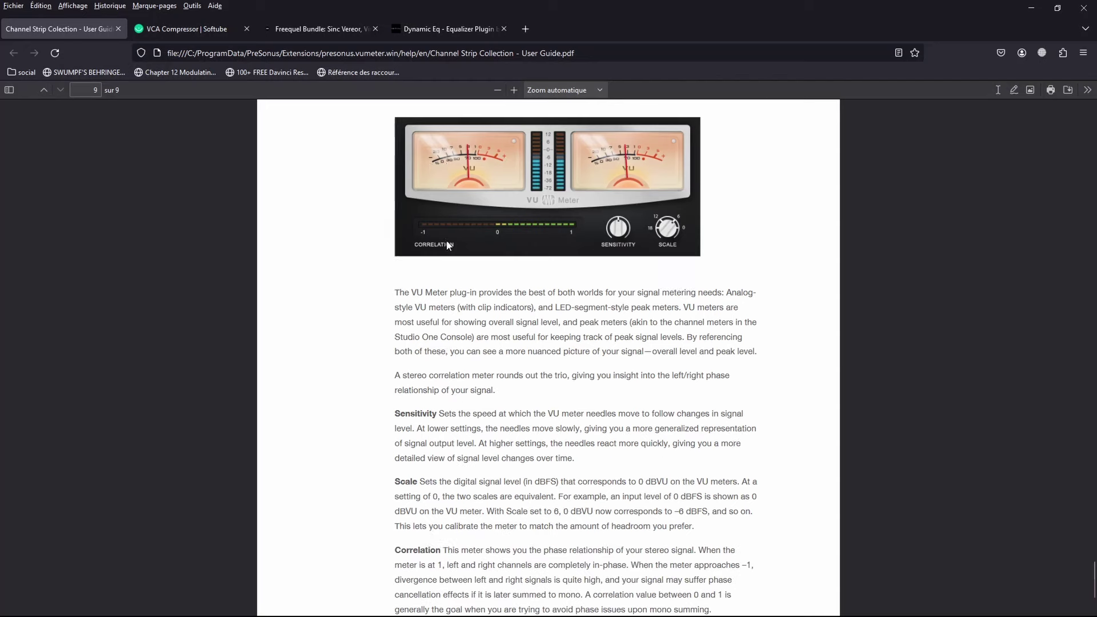
pyautogui.scroll(1, 447, 245)
pyautogui.scroll(3, 569, 205)
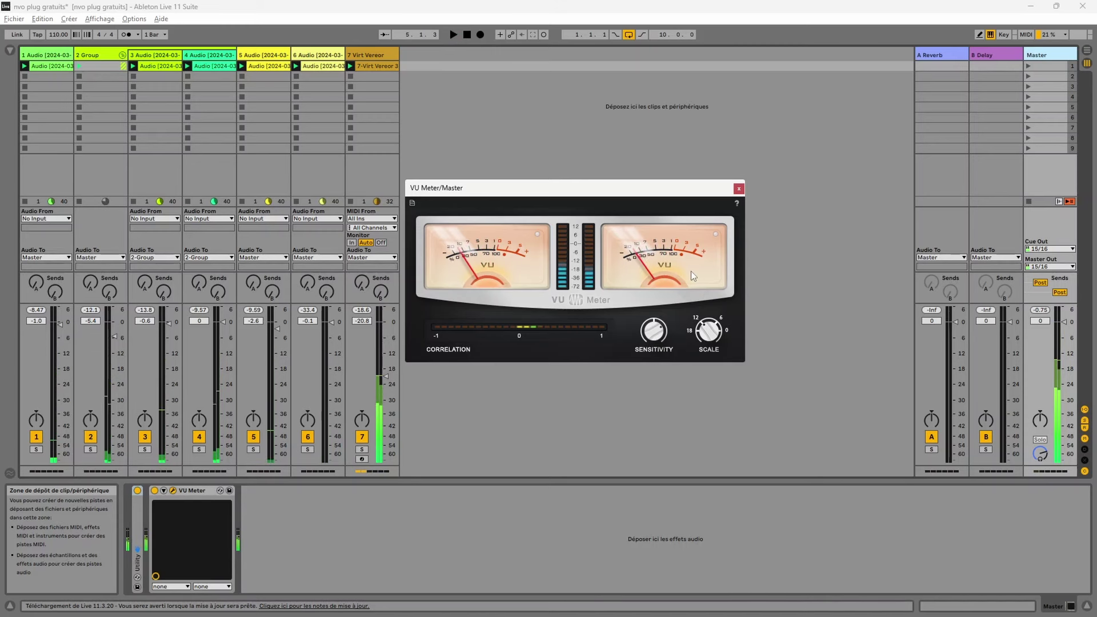
# - Stop the playback in Ableton Live and move the VU Meter window slightly higher
pyautogui.click(467, 35)
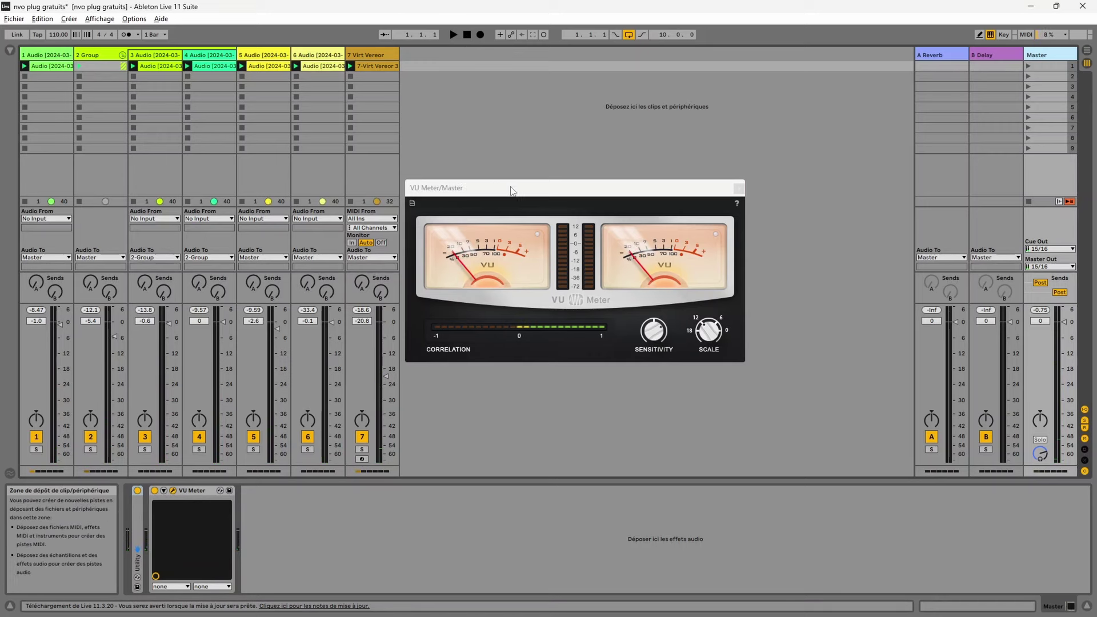
pyautogui.moveTo(510, 191); pyautogui.dragTo(505, 152)
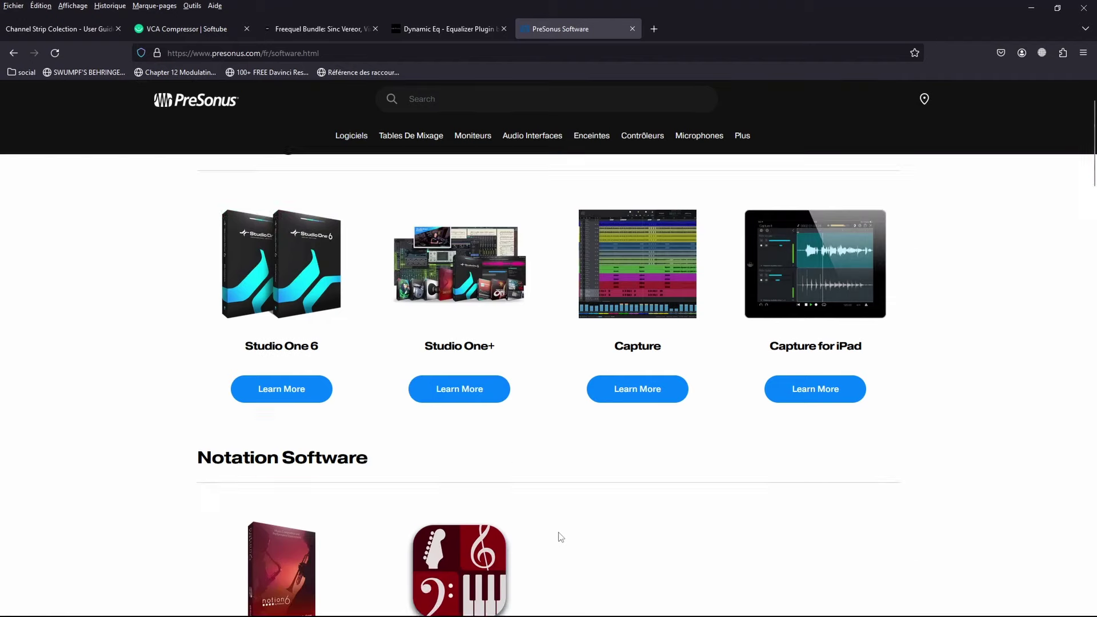
# - In the browser, find VU Meter on the PreSonus software page and choose to get it free from its product page
pyautogui.scroll(-15, 560, 536)
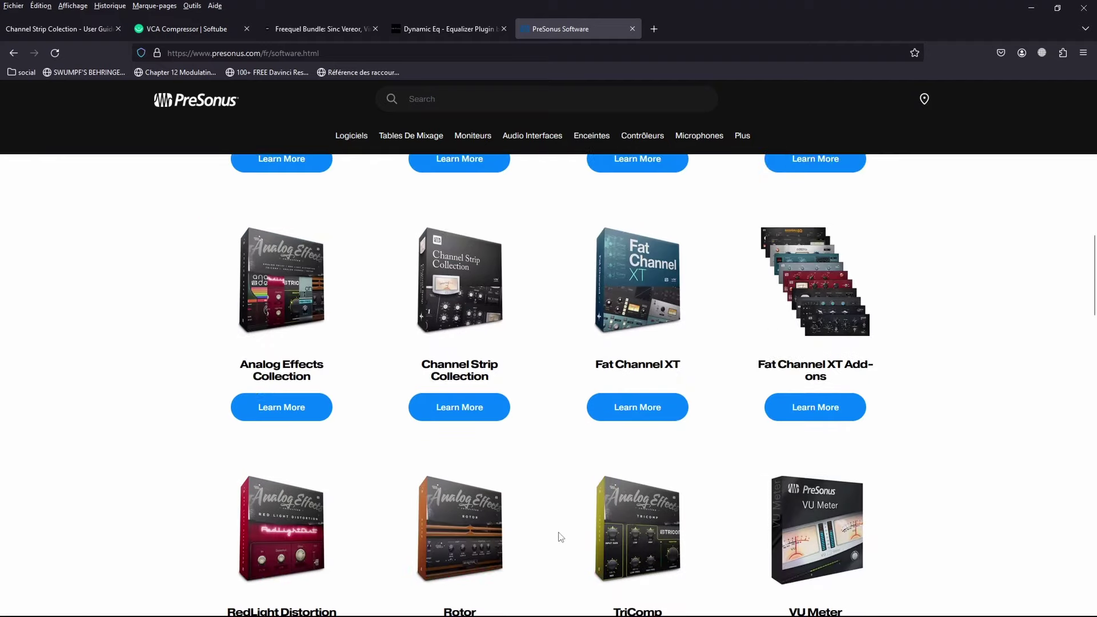
pyautogui.scroll(-4, 560, 537)
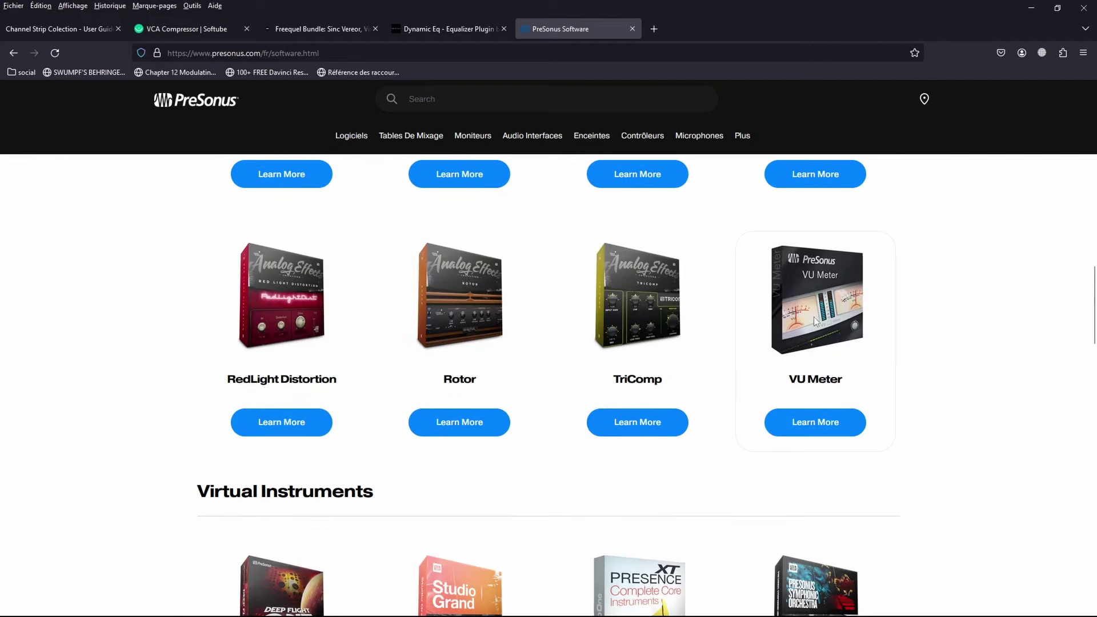
pyautogui.click(815, 316)
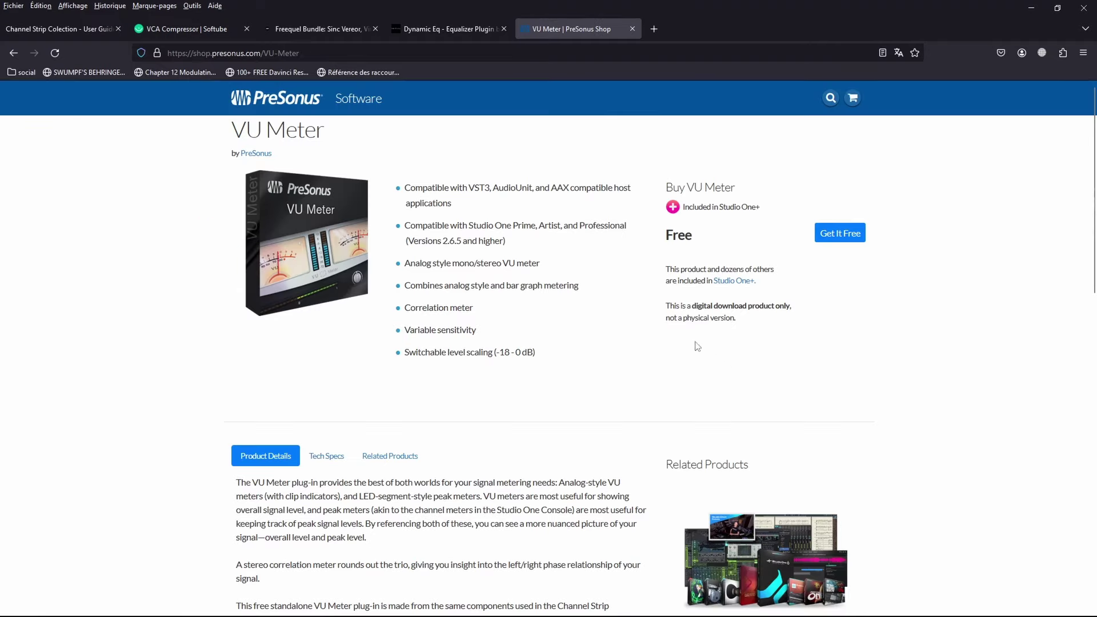
pyautogui.click(842, 234)
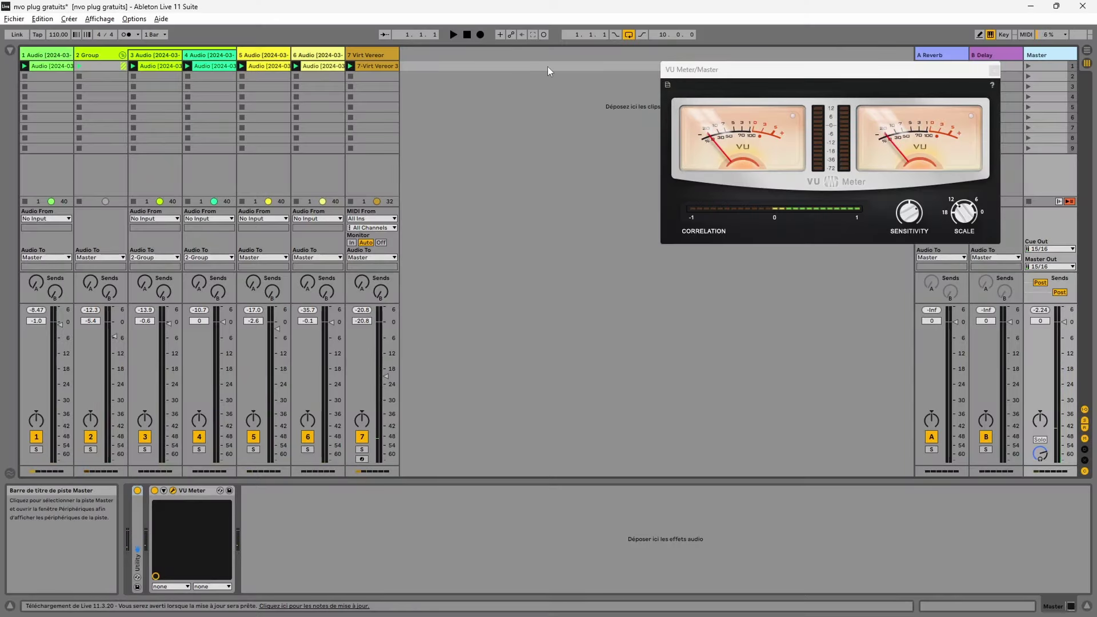
# - Back in Ableton Live, open the VCA Compressor on the 7 Virt Vereor track and move its window clear of the device chain
pyautogui.moveTo(734, 74); pyautogui.dragTo(493, 73)
pyautogui.click(351, 84)
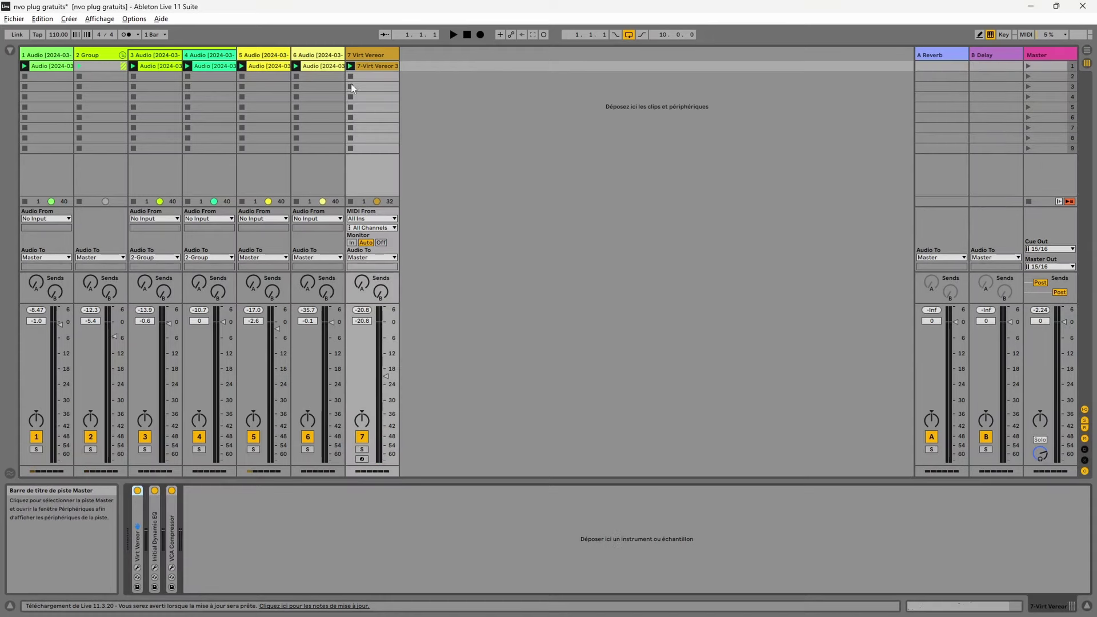
pyautogui.doubleClick(173, 540)
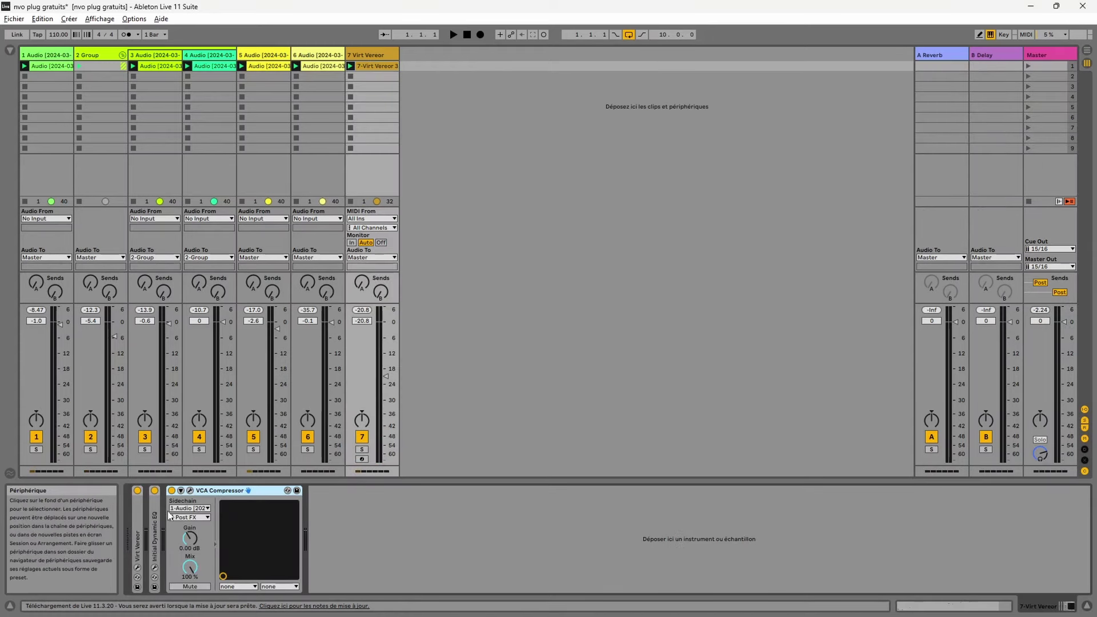
pyautogui.click(190, 490)
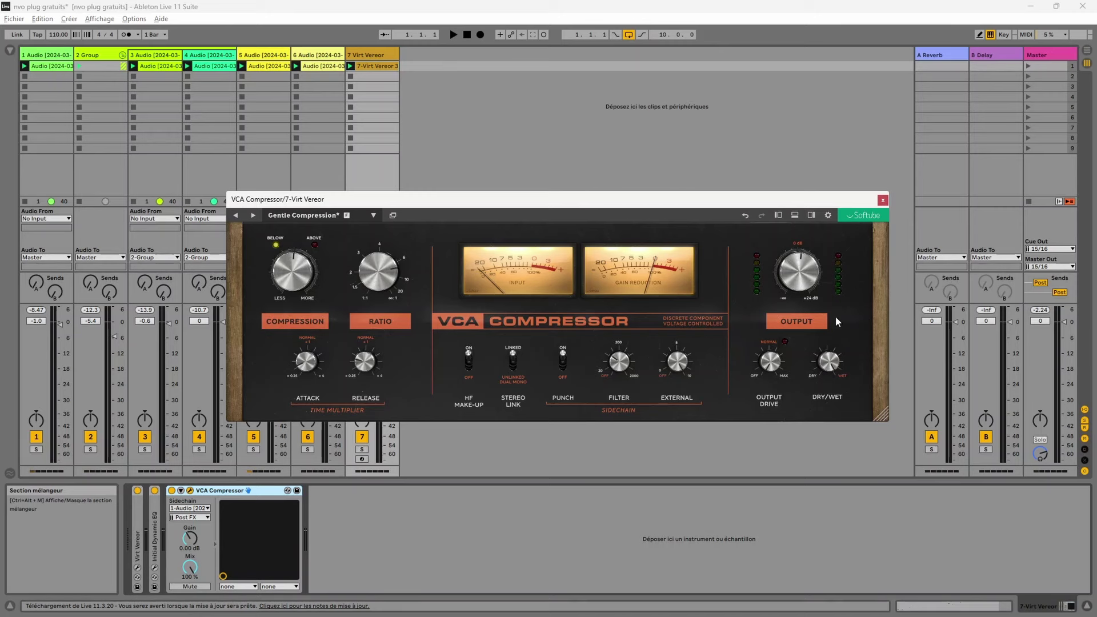
pyautogui.moveTo(515, 200); pyautogui.dragTo(629, 60)
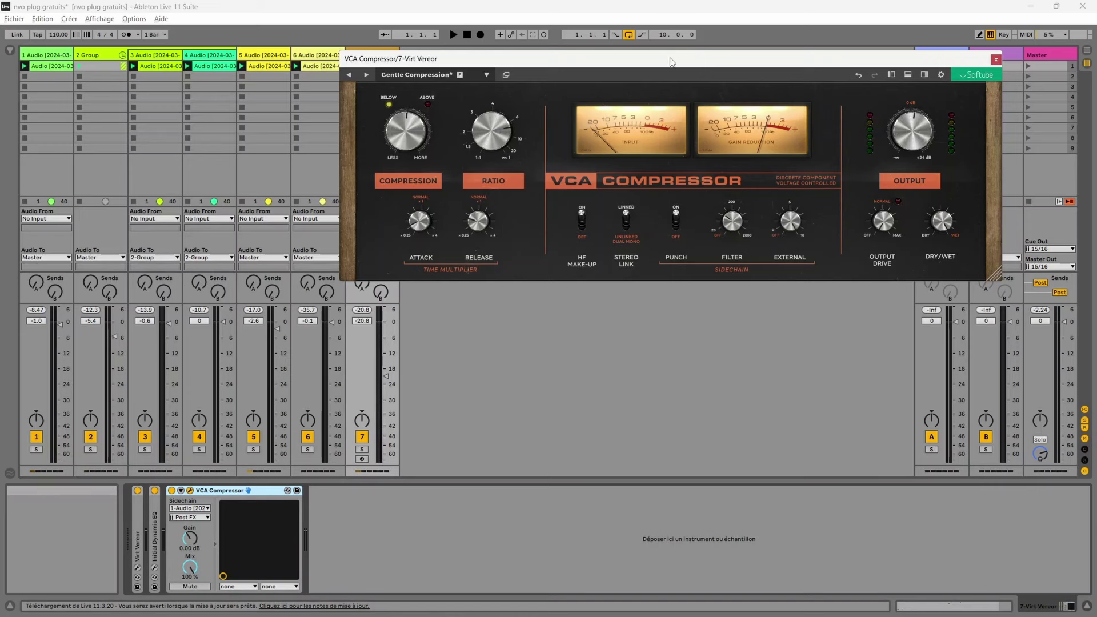
pyautogui.moveTo(671, 61); pyautogui.dragTo(707, 99)
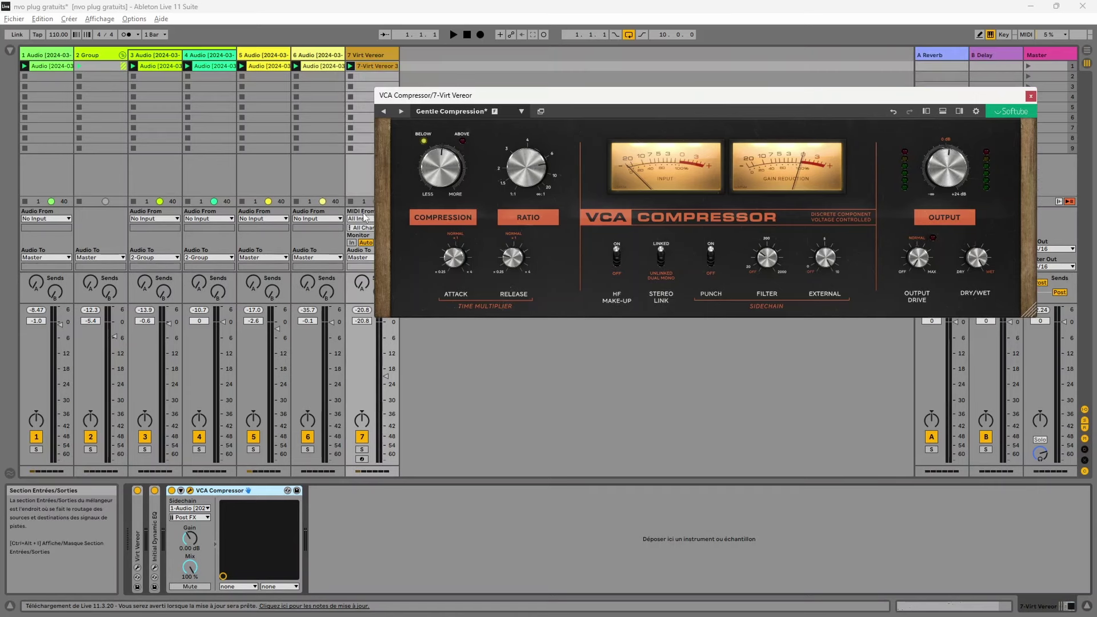
# - Listen to the 7 Virt Vereor track soloed and within the full mix, move the compressor window aside, and stop playback
pyautogui.click(350, 68)
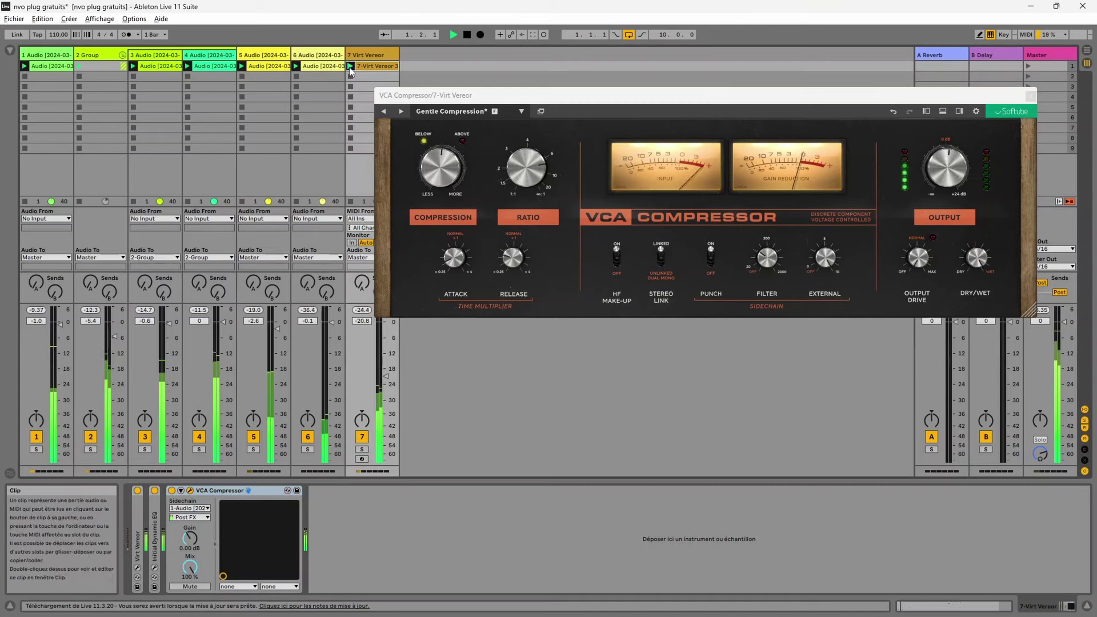
pyautogui.click(362, 450)
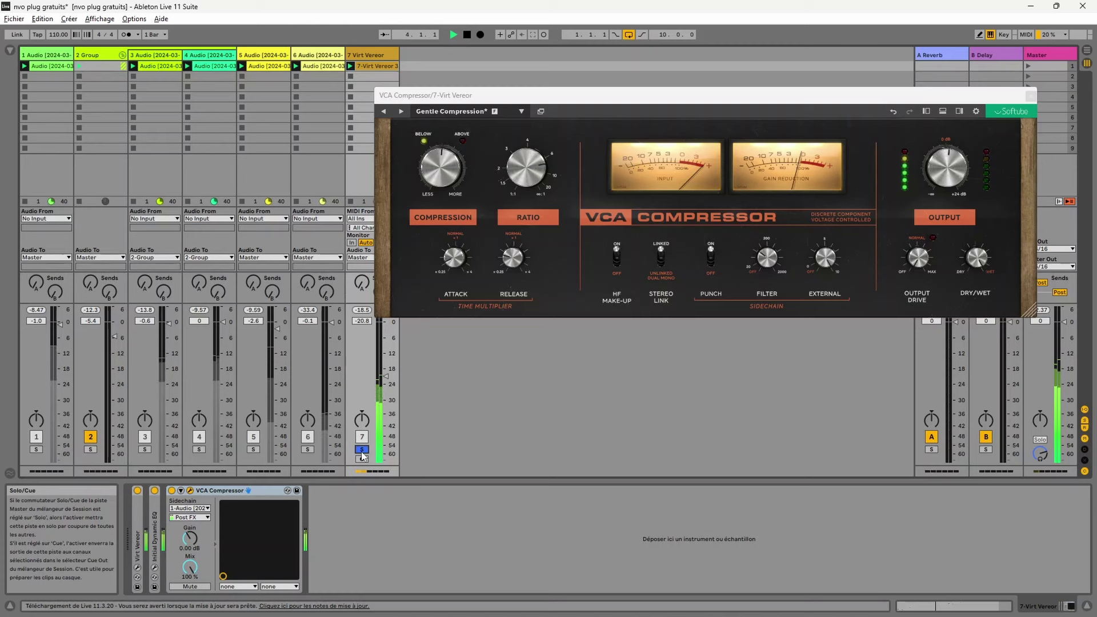
pyautogui.click(361, 451)
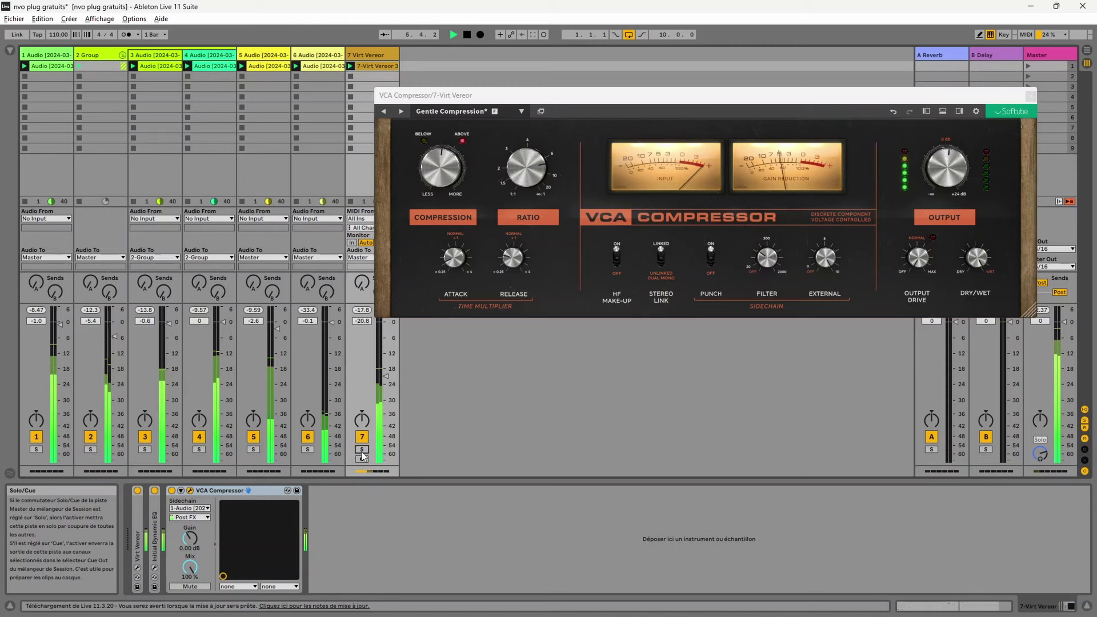
pyautogui.moveTo(642, 95); pyautogui.dragTo(396, 119)
pyautogui.click(466, 35)
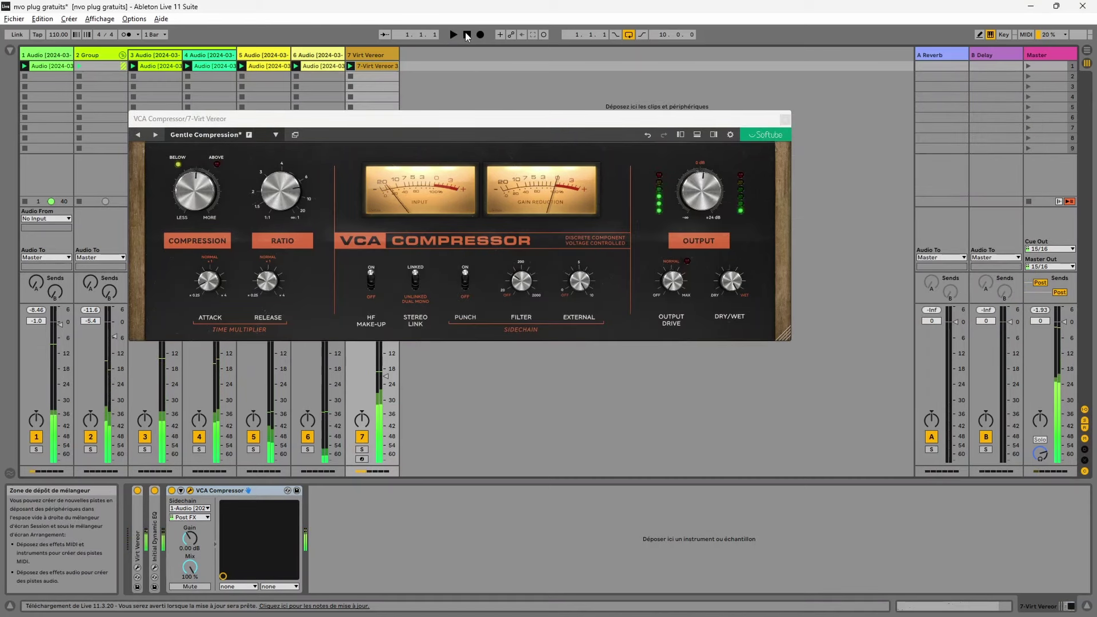
# - Show the VCA Compressor's input level panel, toggling it off and on again
pyautogui.click(679, 137)
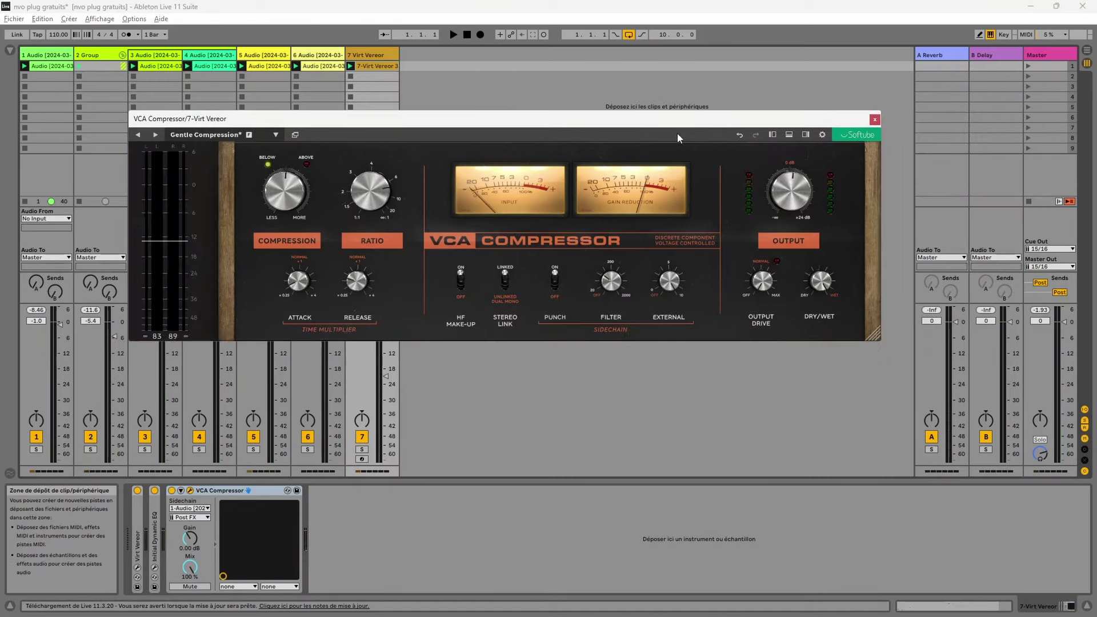
pyautogui.click(772, 137)
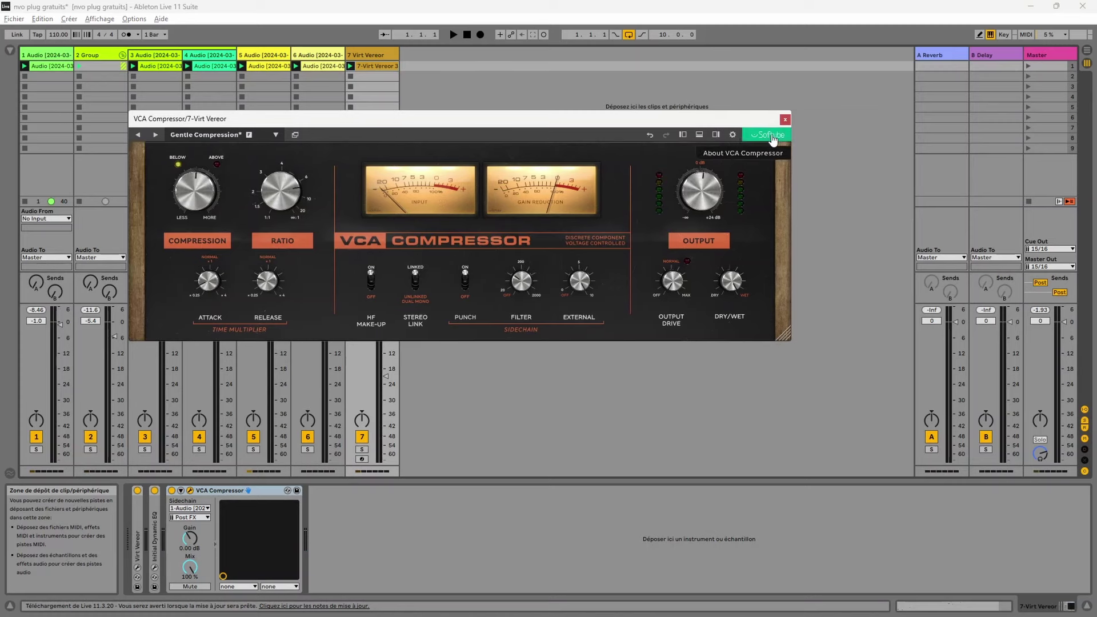
pyautogui.click(683, 136)
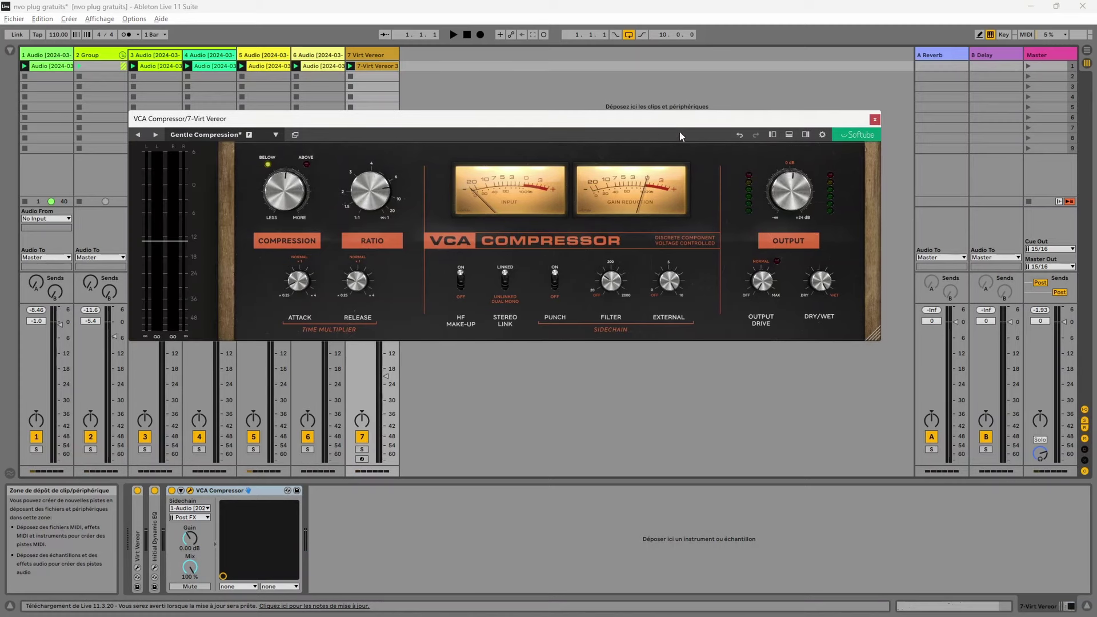
# - During playback, lower the compressor's input level fully, raise it to about -9.8 dB, and reset it to 0 dB
pyautogui.click(453, 35)
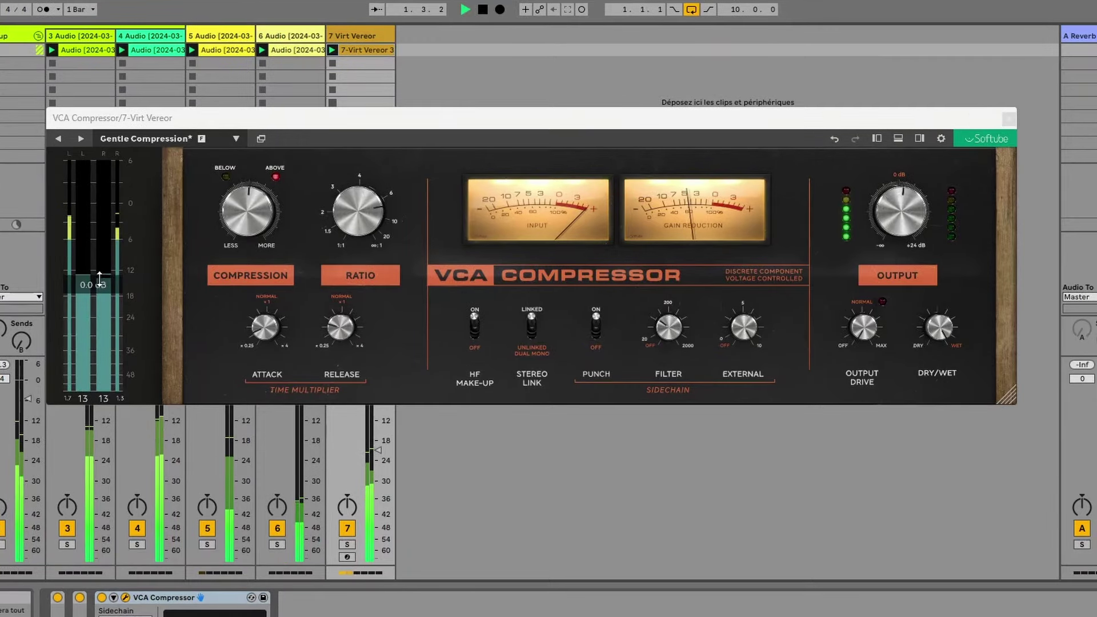
pyautogui.moveTo(99, 284); pyautogui.dragTo(95, 392)
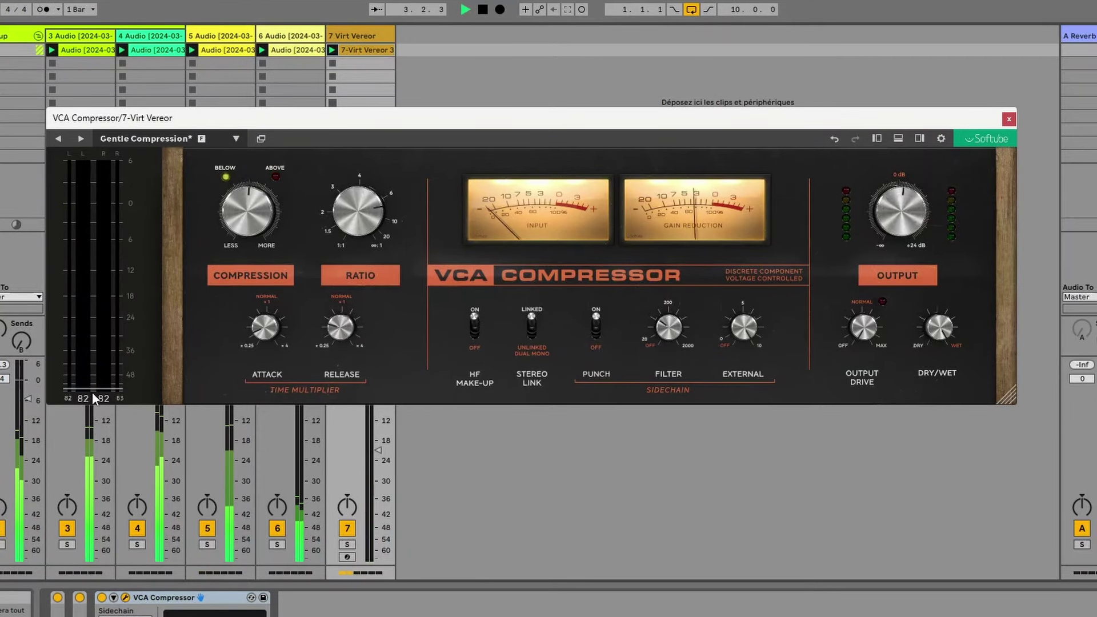
pyautogui.moveTo(90, 390); pyautogui.dragTo(88, 336)
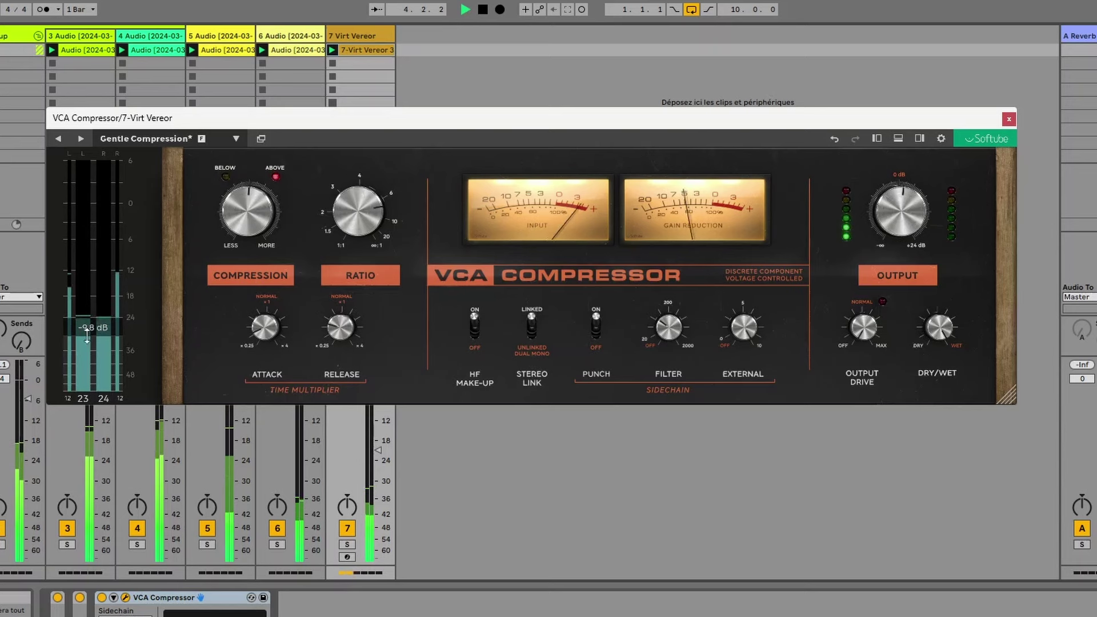
pyautogui.write('0')
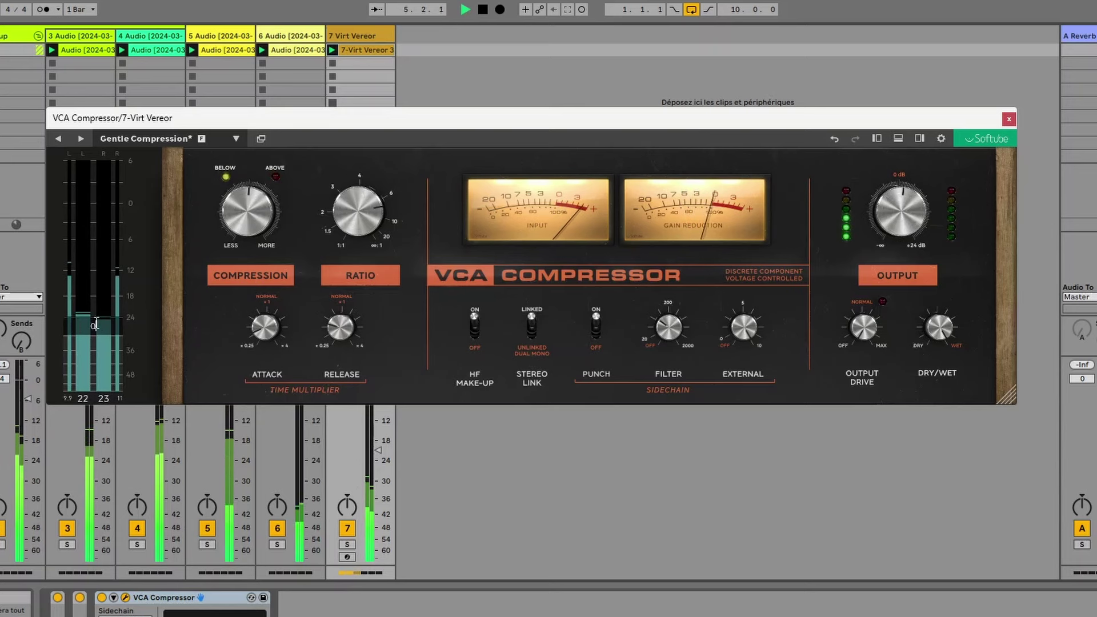
pyautogui.press('Return')
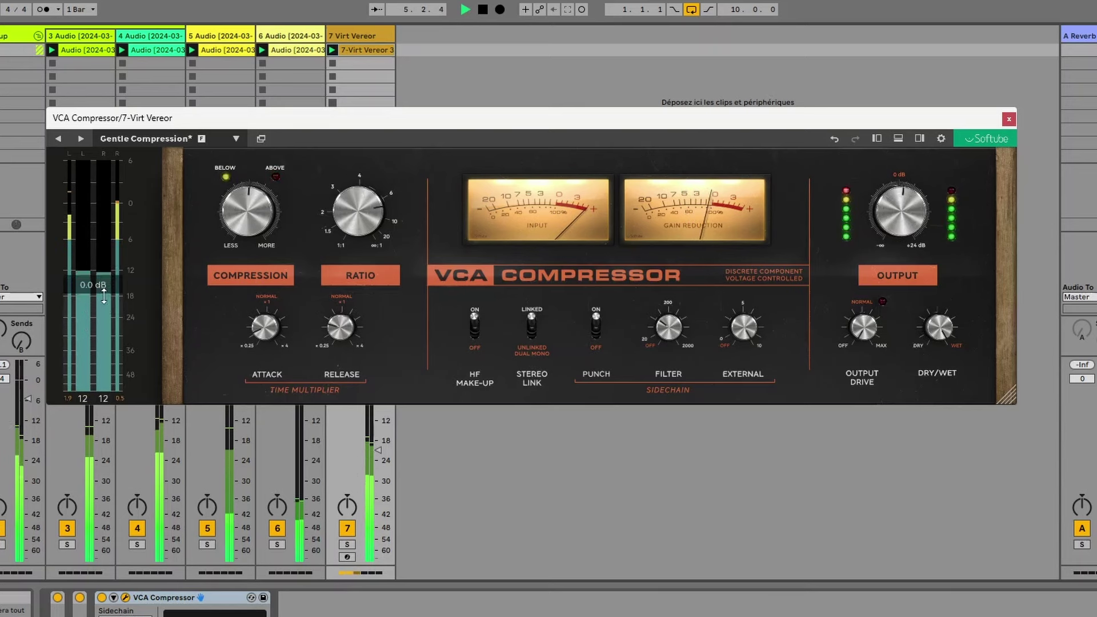
# - Replace the VCA Compressor's input level panel with its output level panel and stop playback
pyautogui.click(877, 139)
pyautogui.click(803, 138)
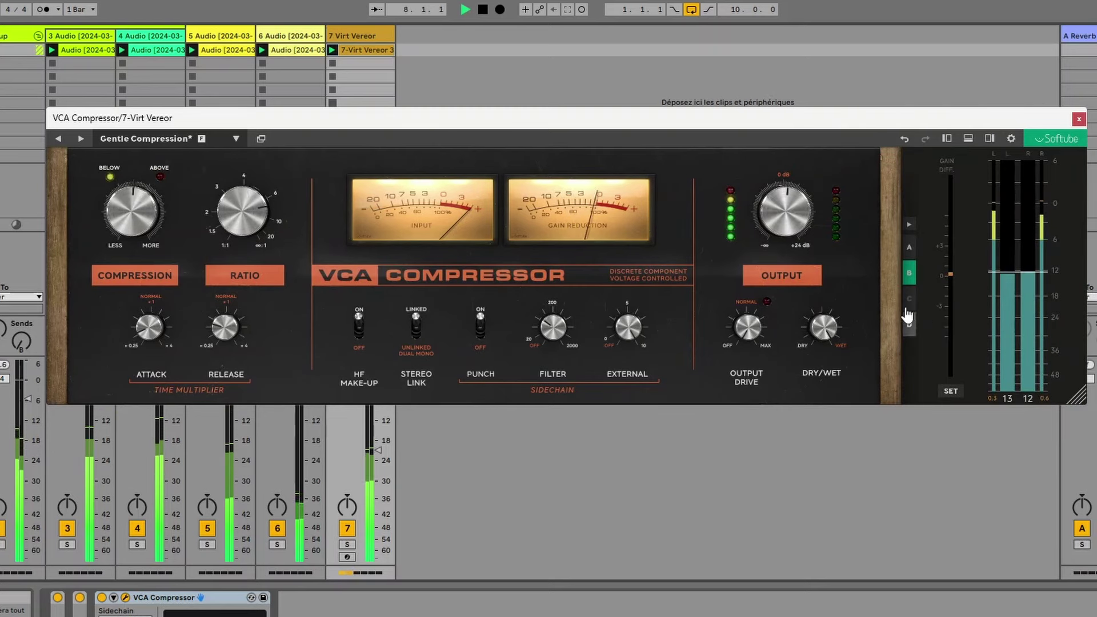
pyautogui.moveTo(744, 217)
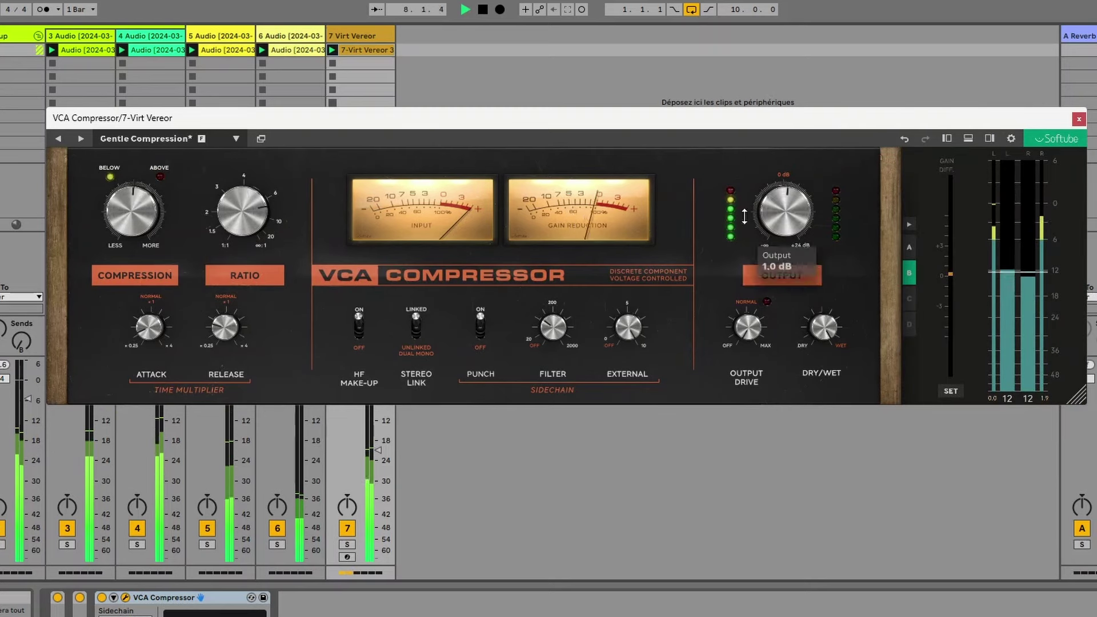
pyautogui.click(483, 10)
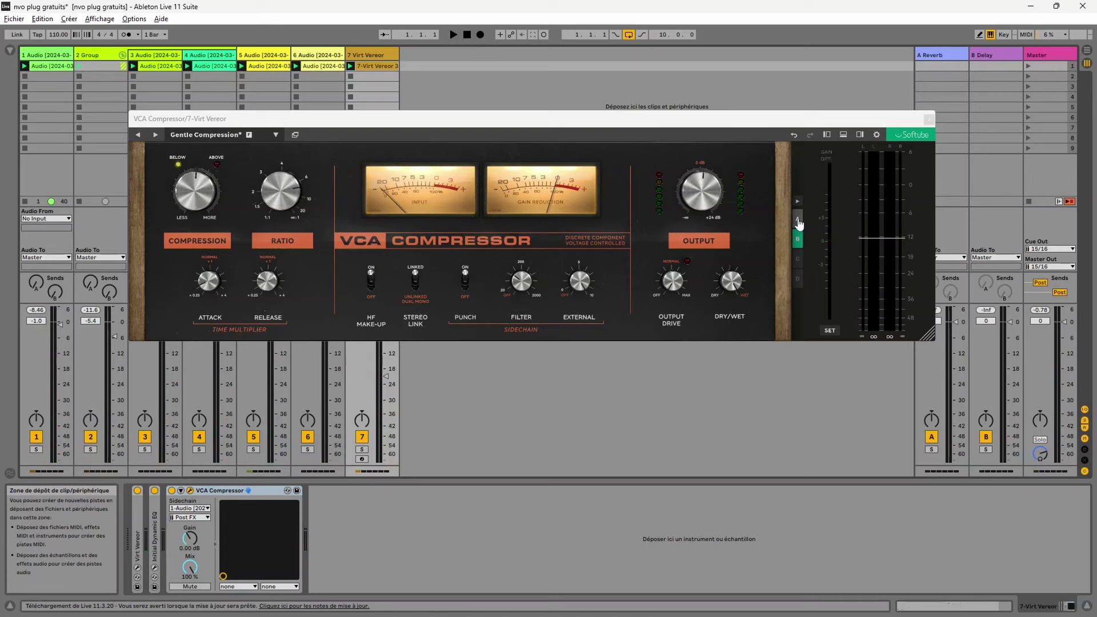
# - Compare compressor setup A (Acoustic Mix) with setup B (Gentle Compression) during playback, and stop the transport
pyautogui.click(797, 219)
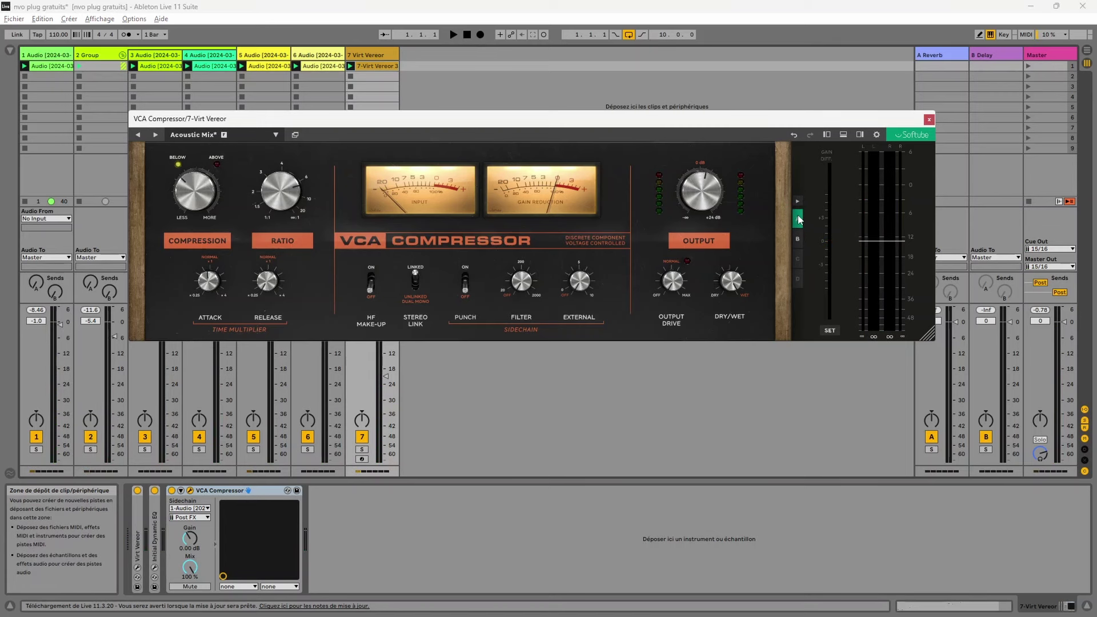
pyautogui.click(451, 35)
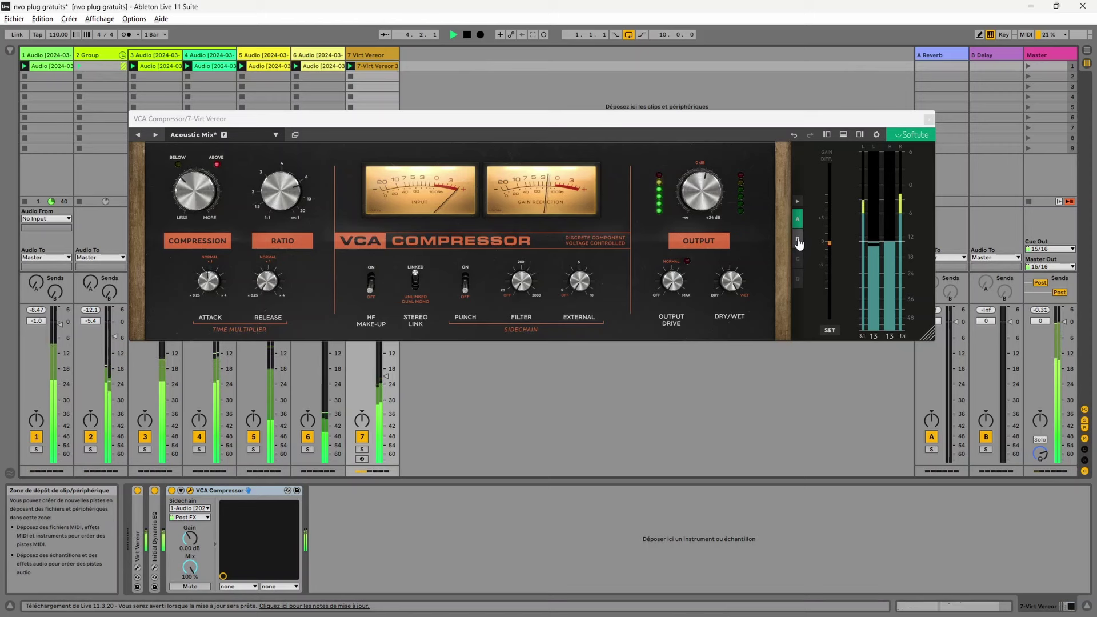
pyautogui.click(798, 240)
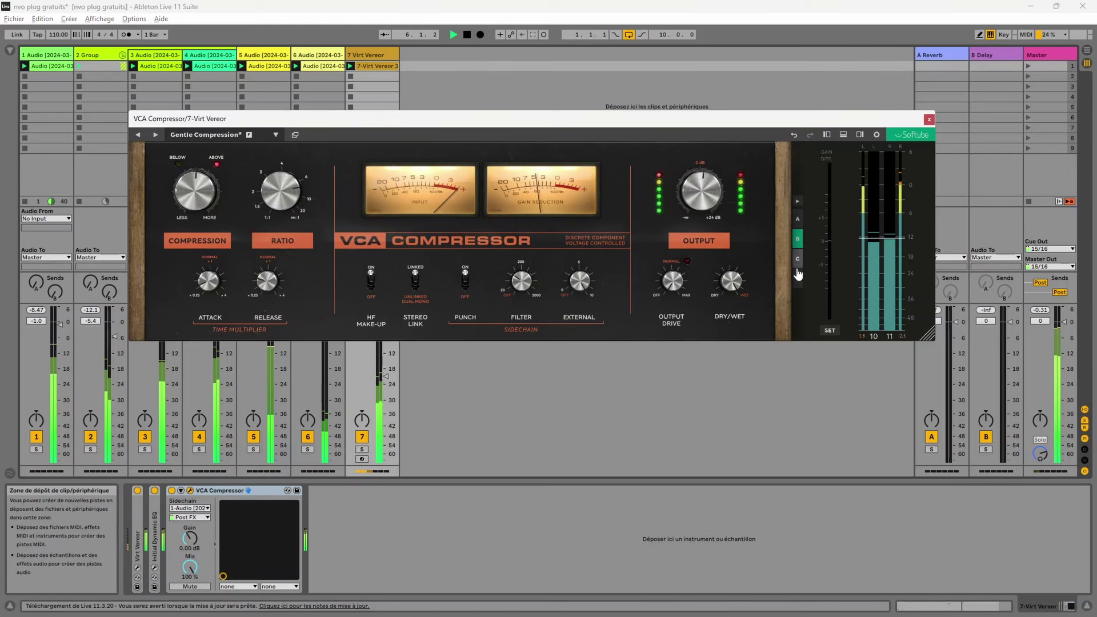
pyautogui.click(466, 35)
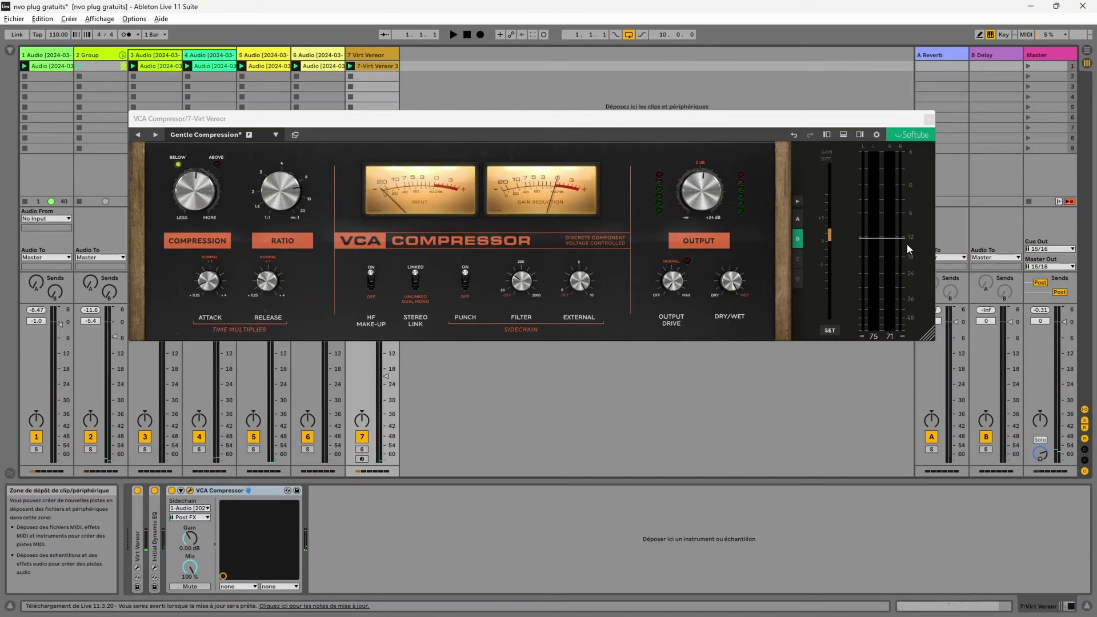
# - Hide the VCA Compressor's output level panel, and briefly show its control panel with headroom, high pass and phase invert
pyautogui.click(859, 134)
pyautogui.click(699, 134)
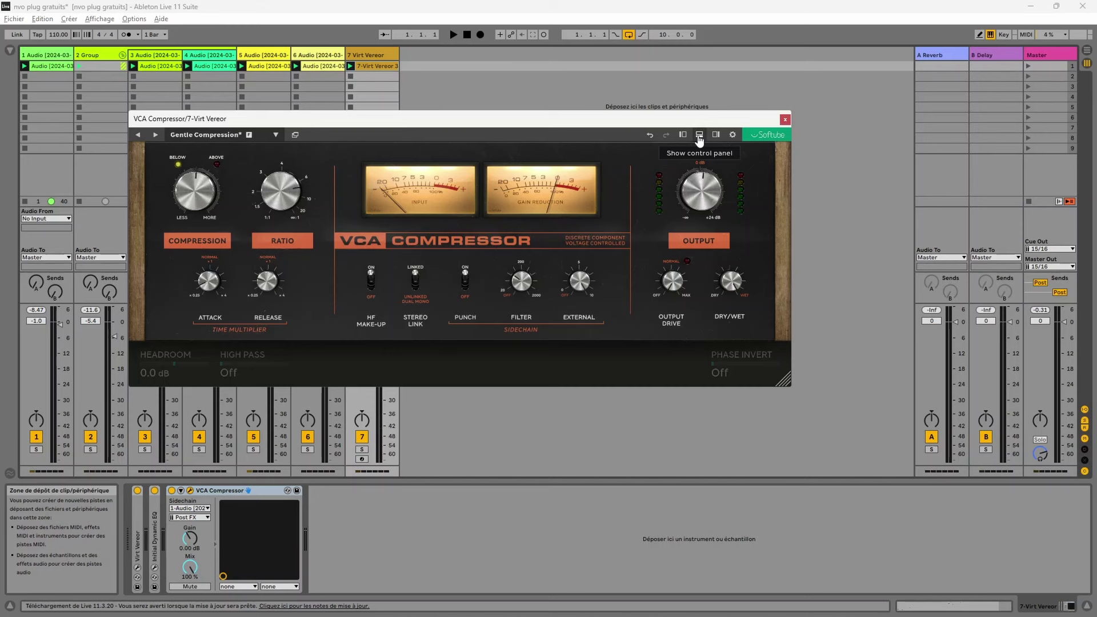
pyautogui.click(699, 136)
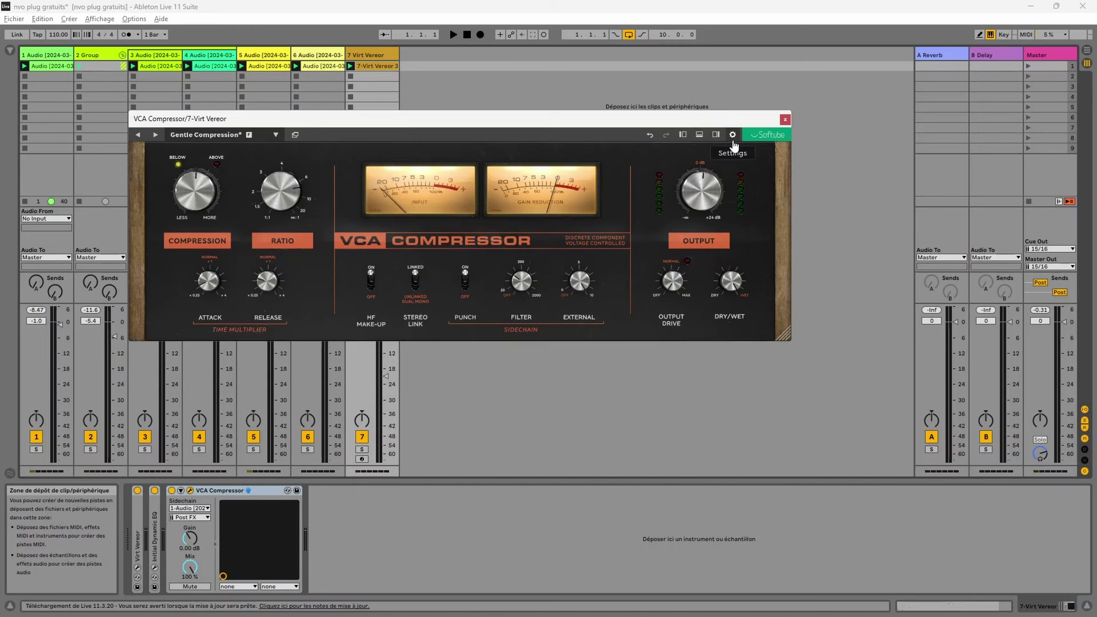
# - Open the VCA Compressor's settings and look through the input panel, output panel, tooltip and preset browser options
pyautogui.click(733, 136)
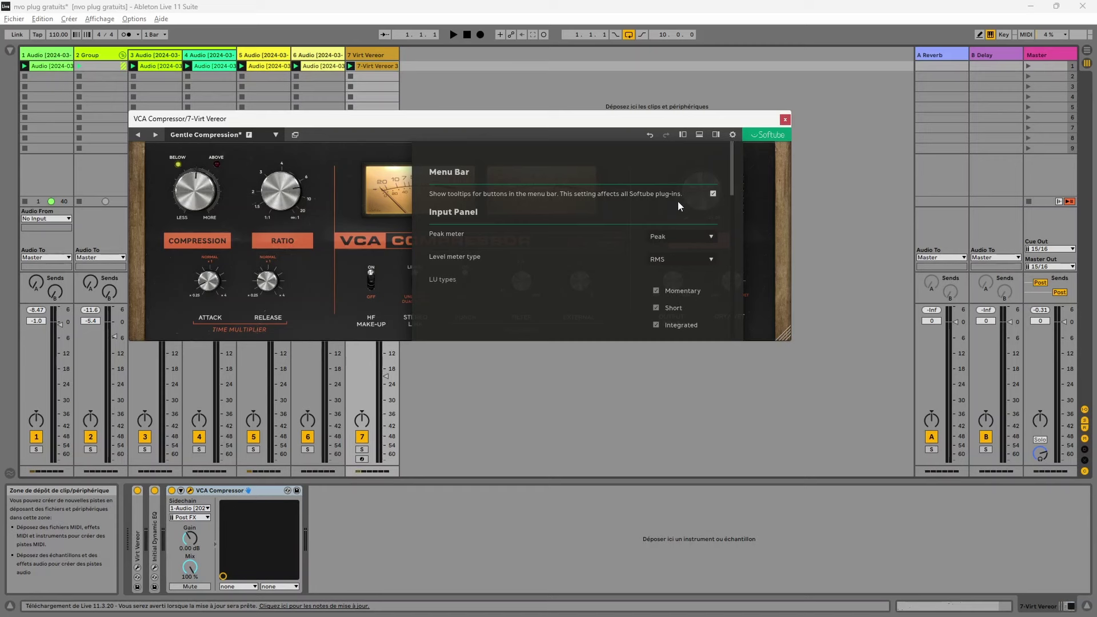
pyautogui.scroll(-3, 677, 205)
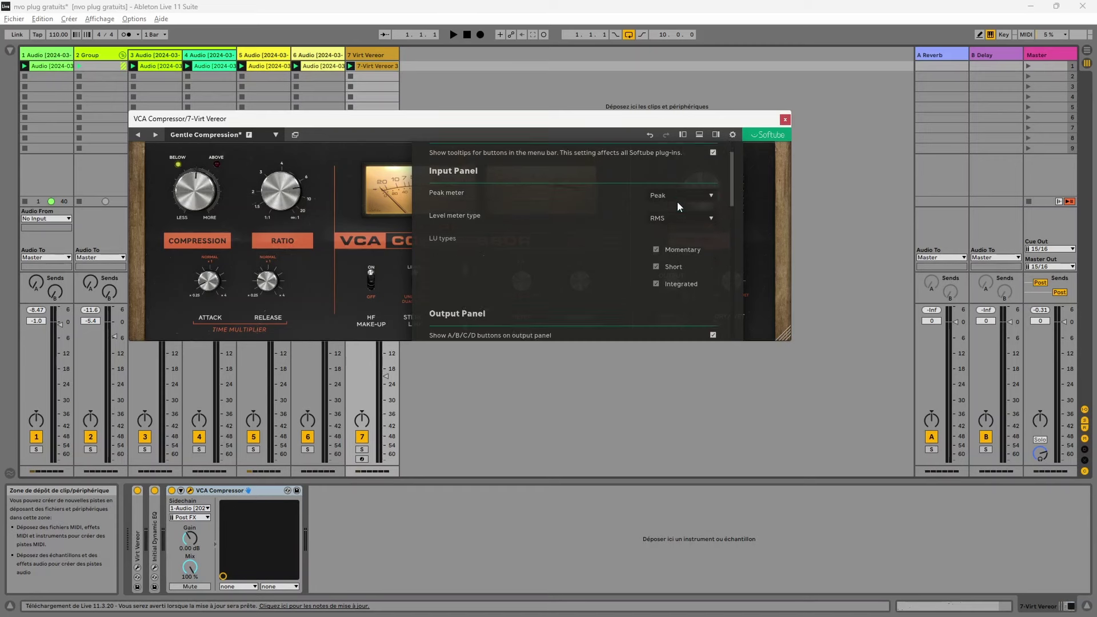
pyautogui.scroll(-5, 677, 201)
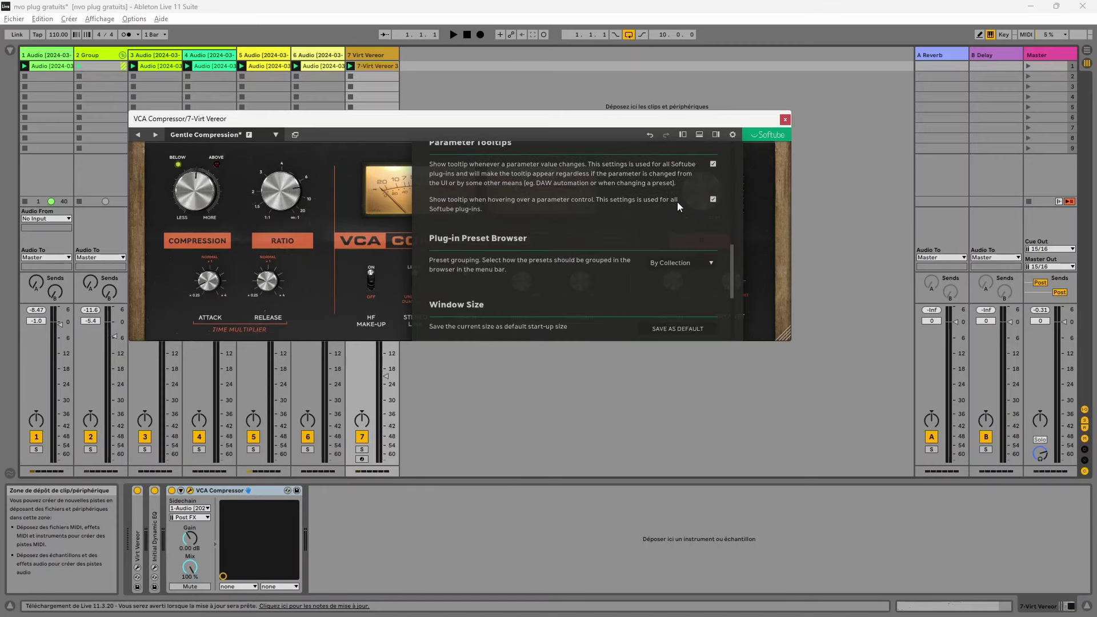
pyautogui.scroll(5, 674, 199)
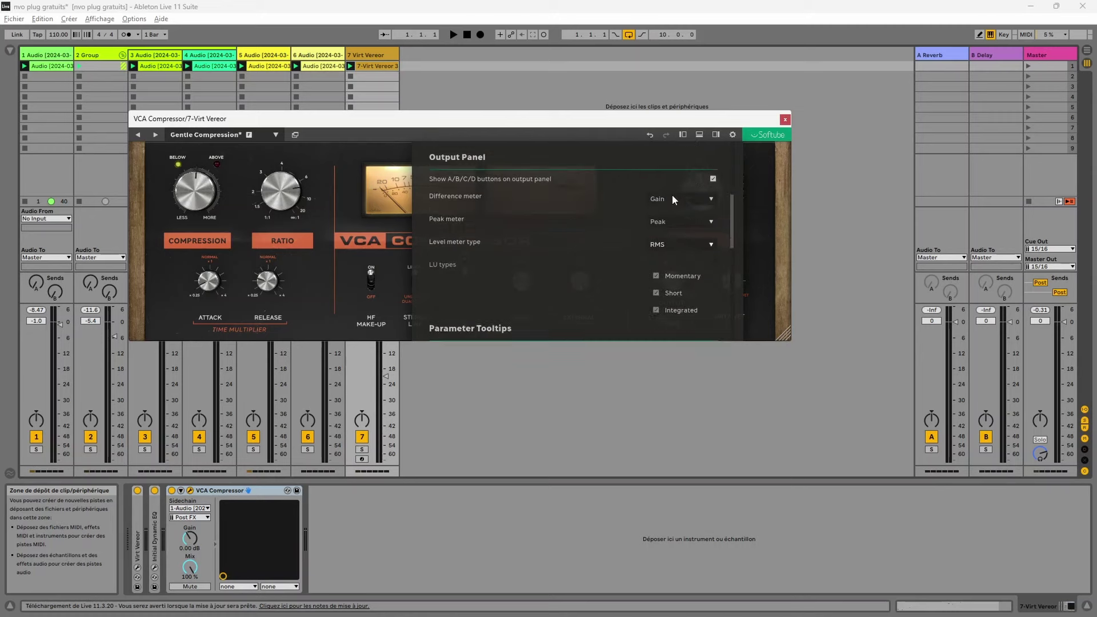
# - Open the VCA Compressor's online manual from its version information, review the control descriptions, and return to Ableton Live
pyautogui.click(766, 139)
pyautogui.click(766, 137)
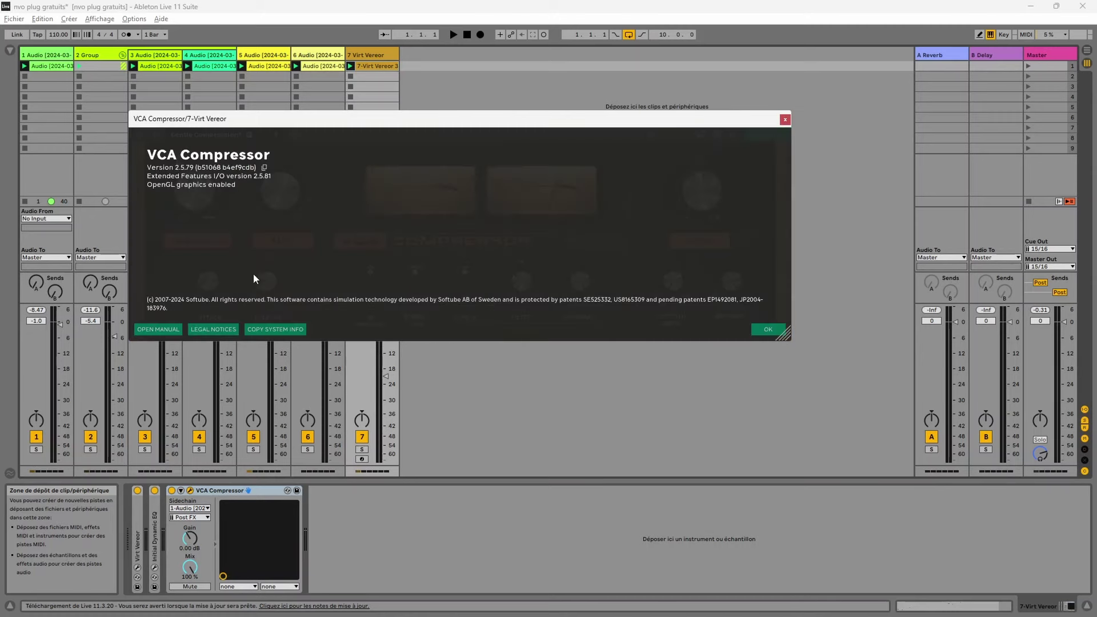
pyautogui.click(157, 329)
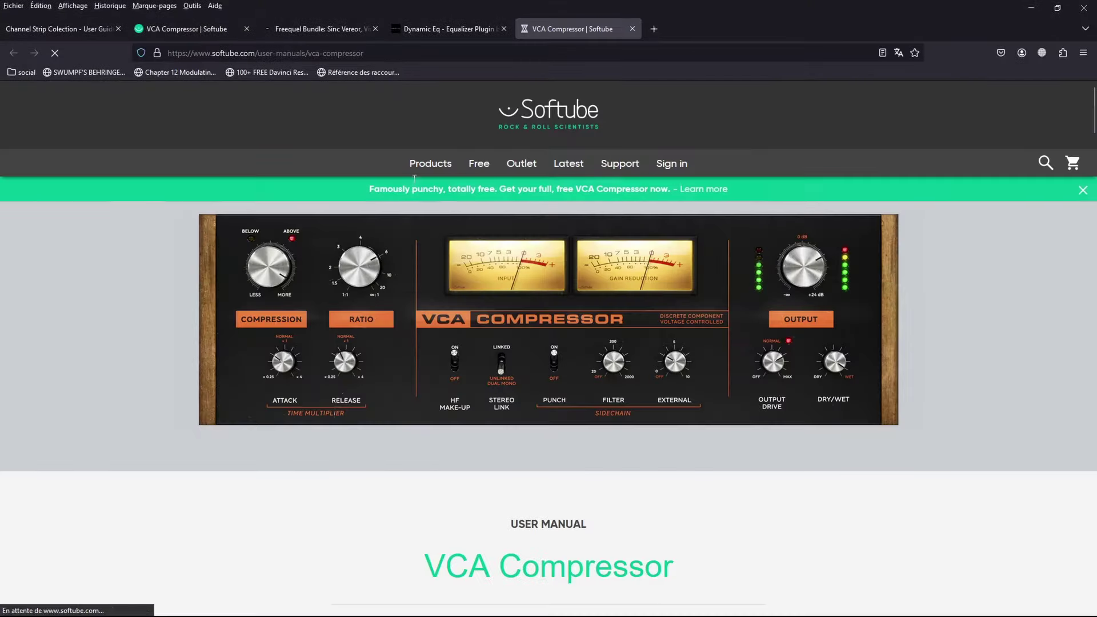
pyautogui.scroll(-15, 403, 294)
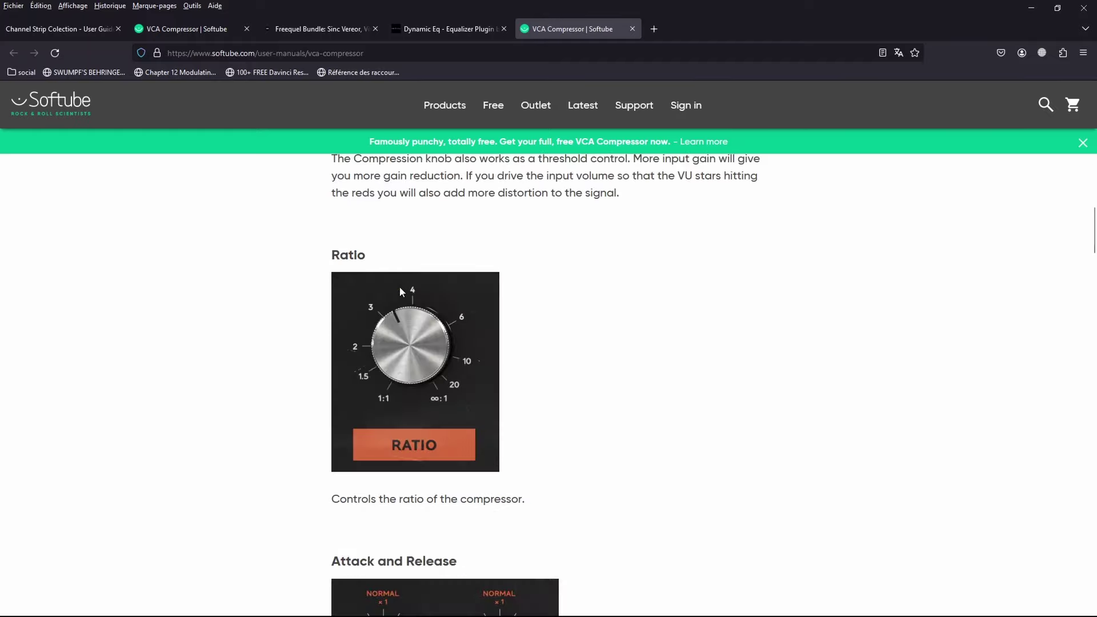
pyautogui.scroll(-18, 400, 291)
pyautogui.scroll(-20, 400, 293)
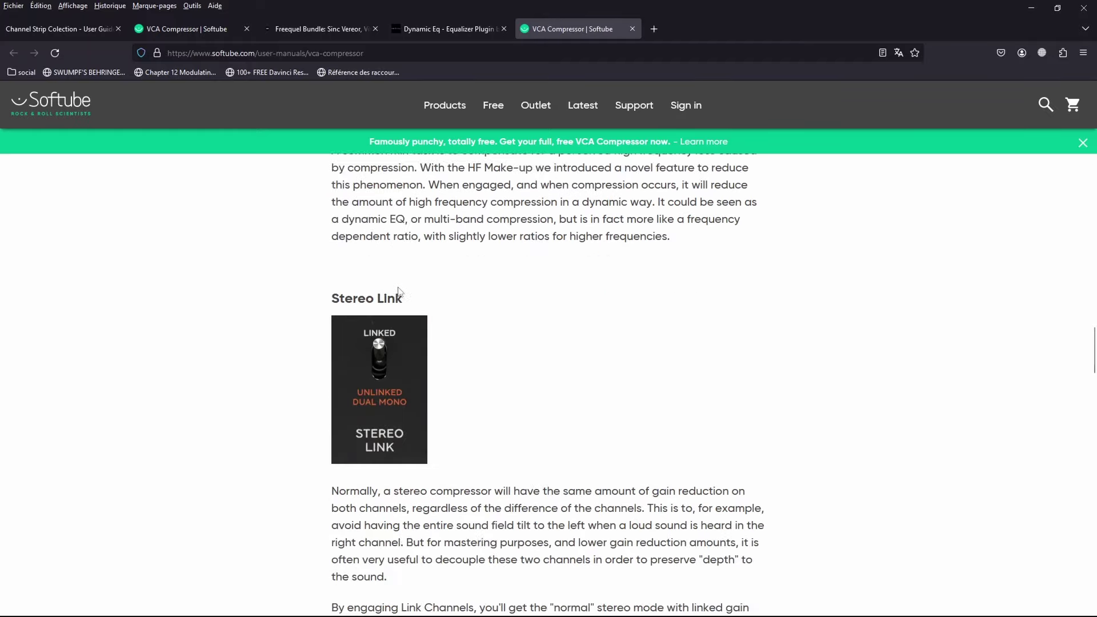
pyautogui.scroll(-20, 398, 291)
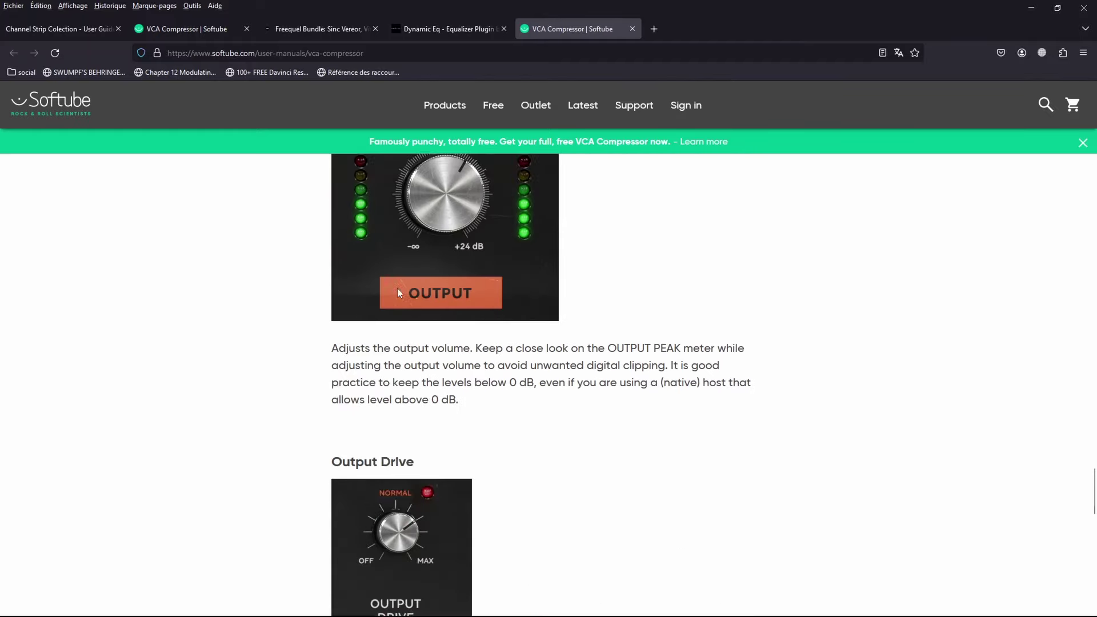
pyautogui.scroll(10, 398, 291)
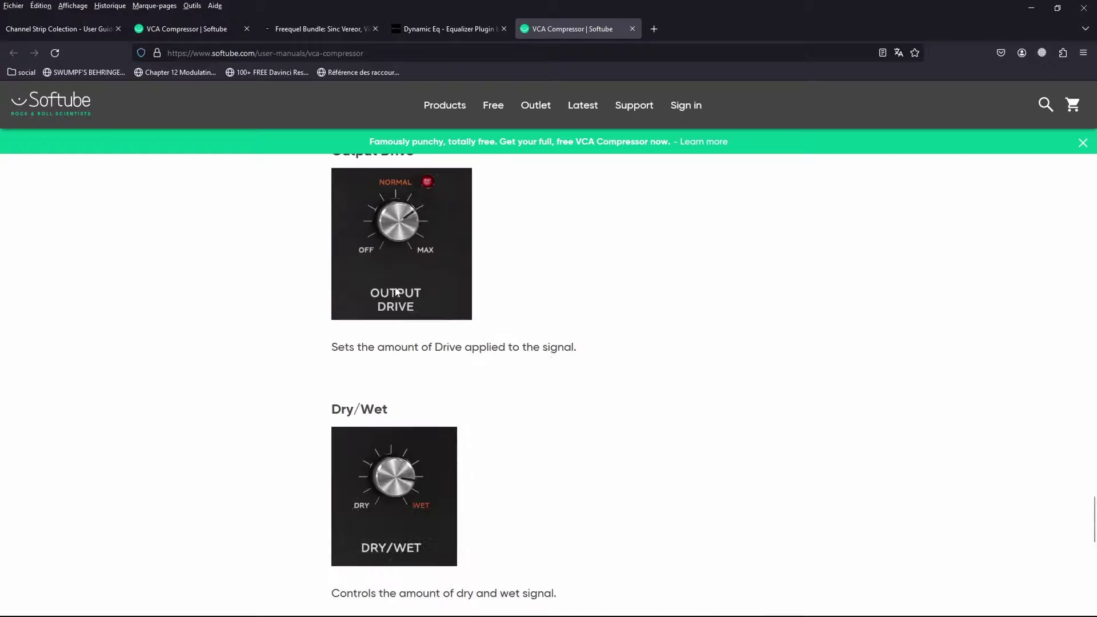
pyautogui.hotkey('alt', 'Tab')
# - Collapse the 2 Group track, solo it during playback with its VCA Compressor window open, and switch the compressor on
pyautogui.doubleClick(91, 53)
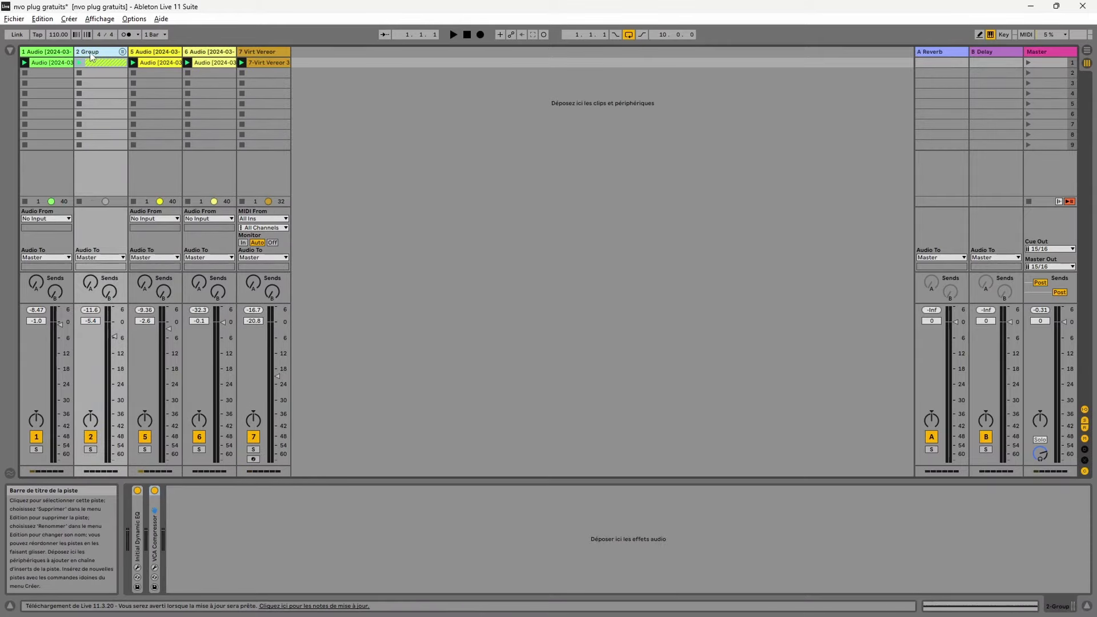
pyautogui.press('space')
pyautogui.hotkey('ctrl', 'alt', 'p')
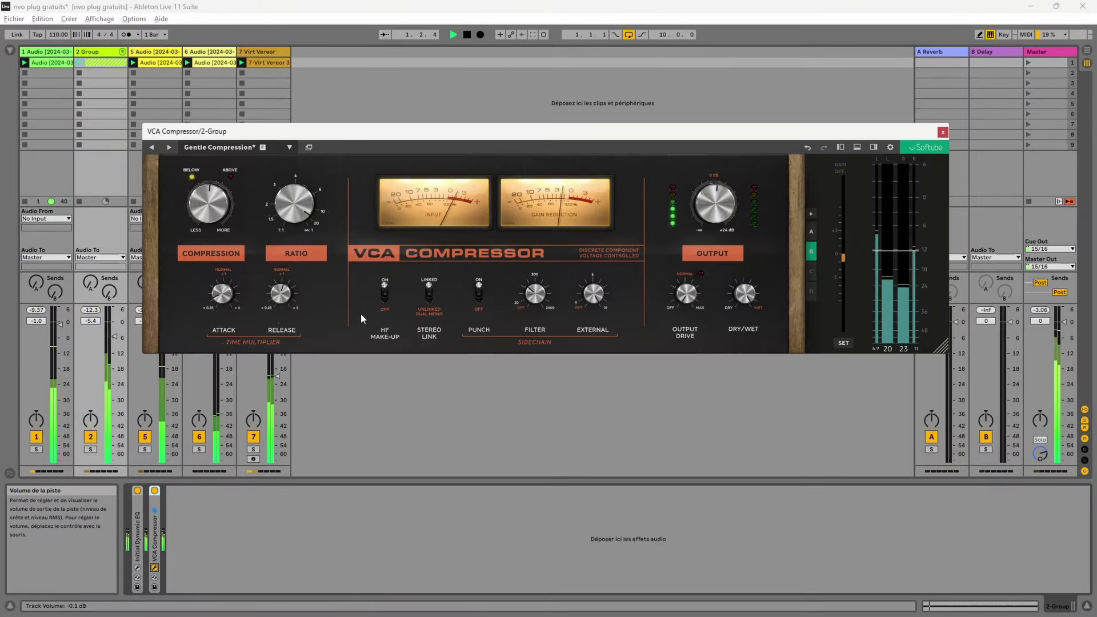
pyautogui.click(91, 450)
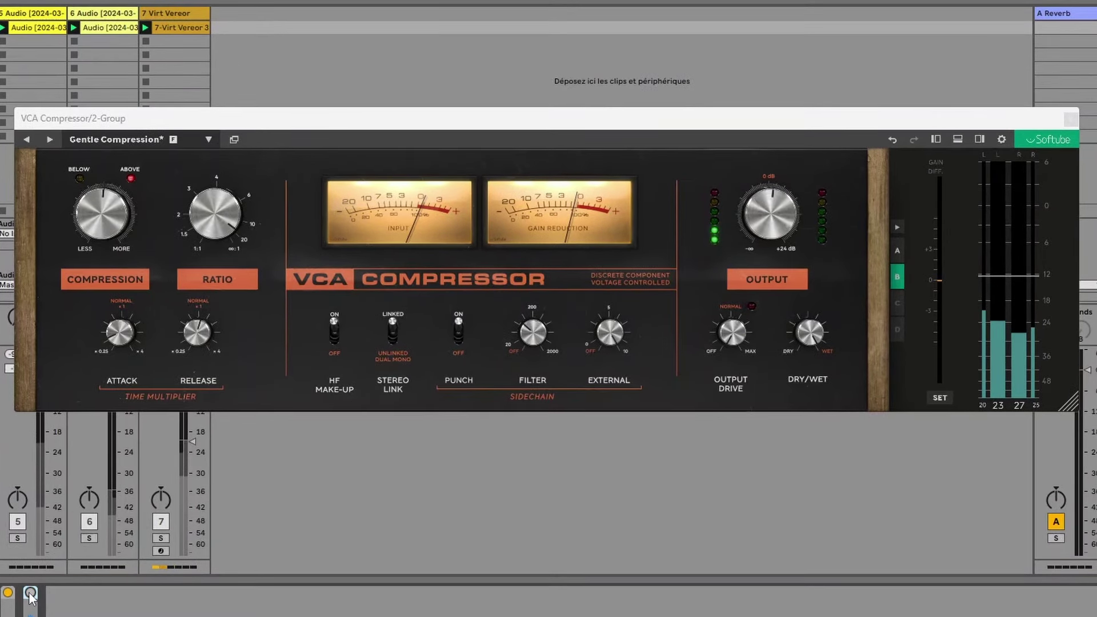
pyautogui.click(30, 593)
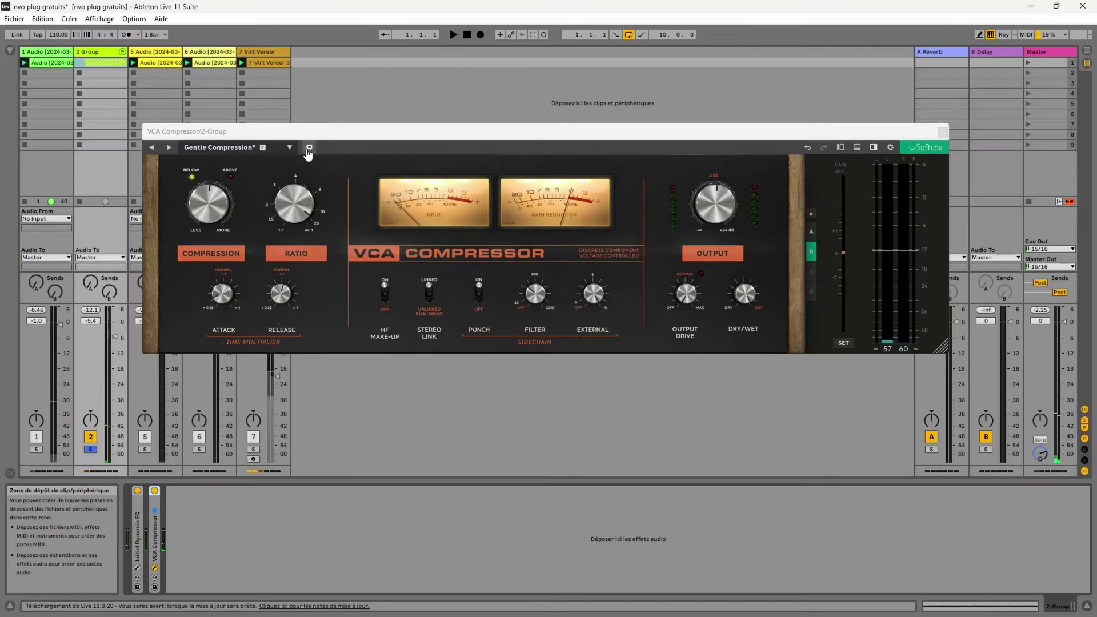
# - Show the VCA Compressor's preset collection, and close both the collection and the plug-in window
pyautogui.click(309, 148)
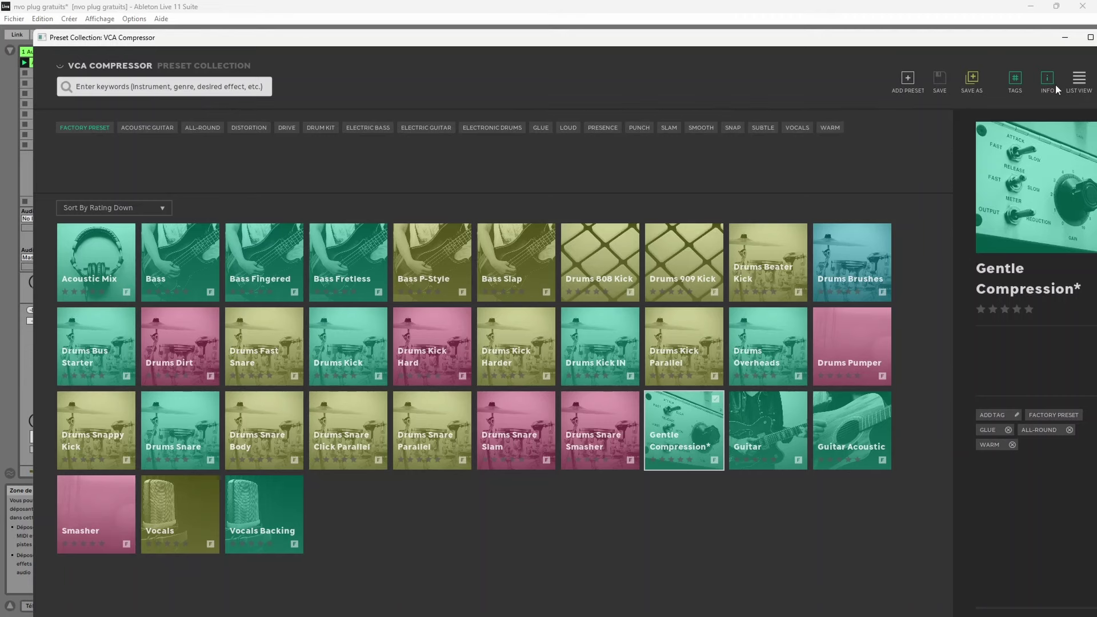
pyautogui.press('Escape')
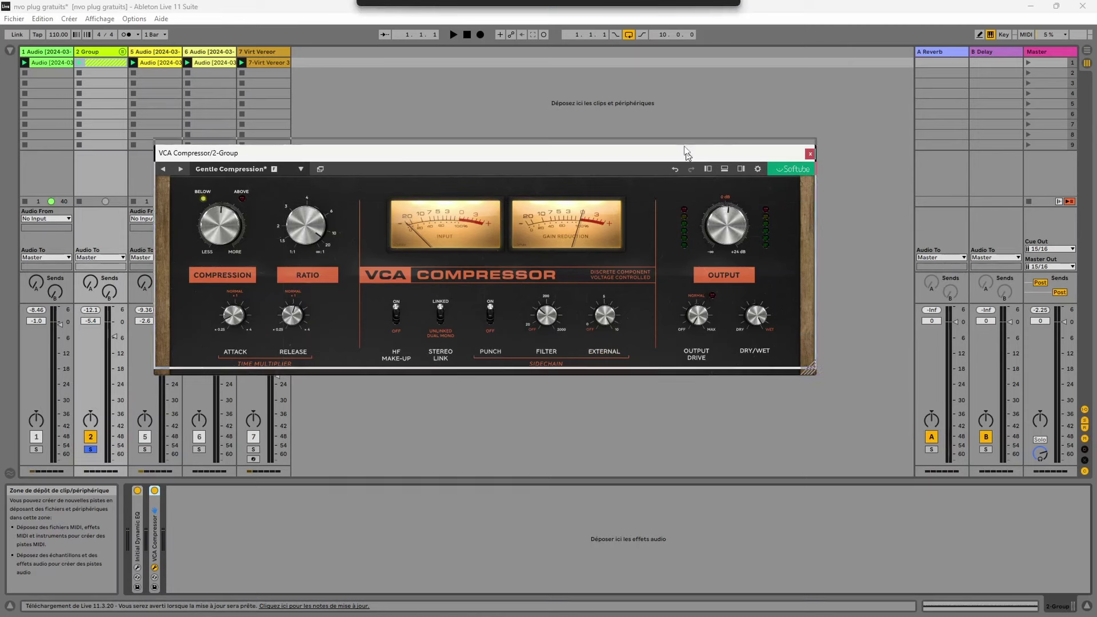
pyautogui.moveTo(753, 109); pyautogui.dragTo(760, 157)
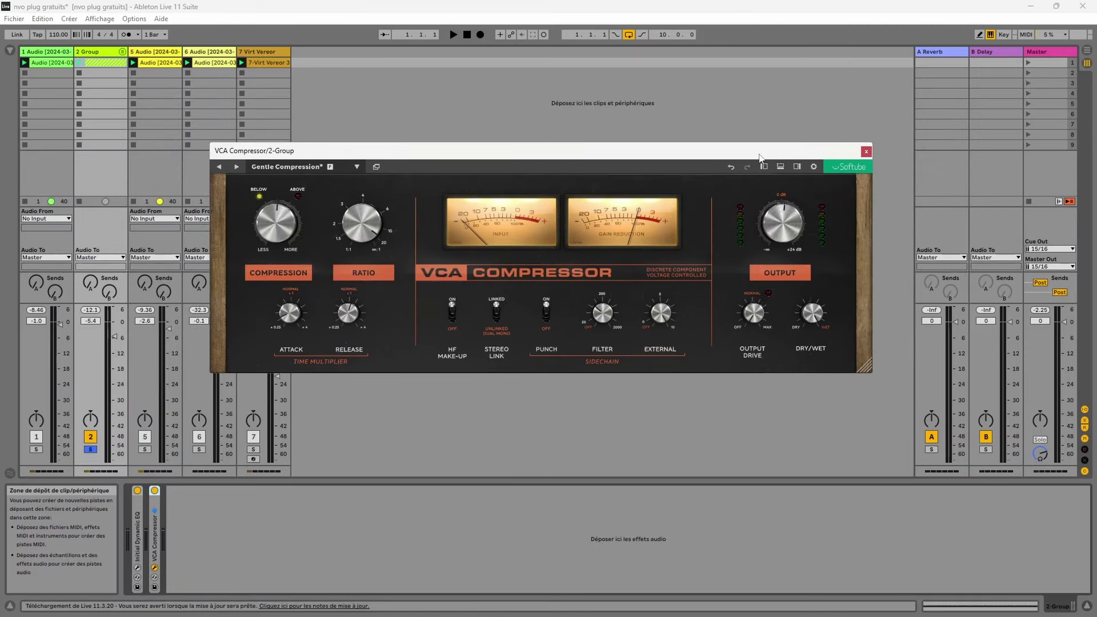
pyautogui.click(866, 152)
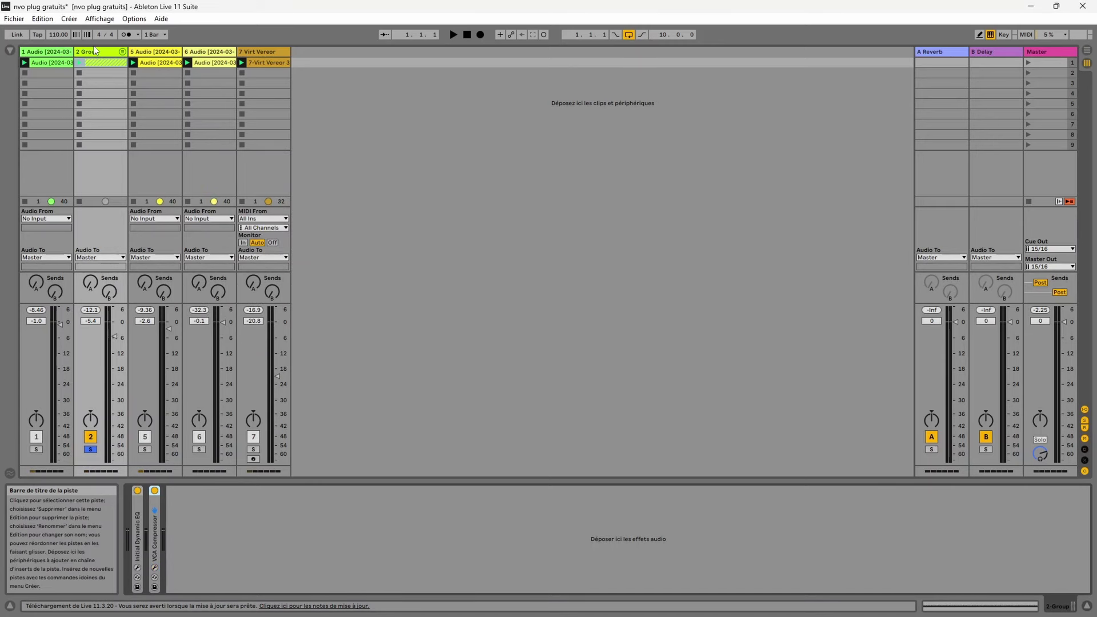
# - Expand the 2 Group track and activate the Ruina device on audio track 3 during playback
pyautogui.click(121, 52)
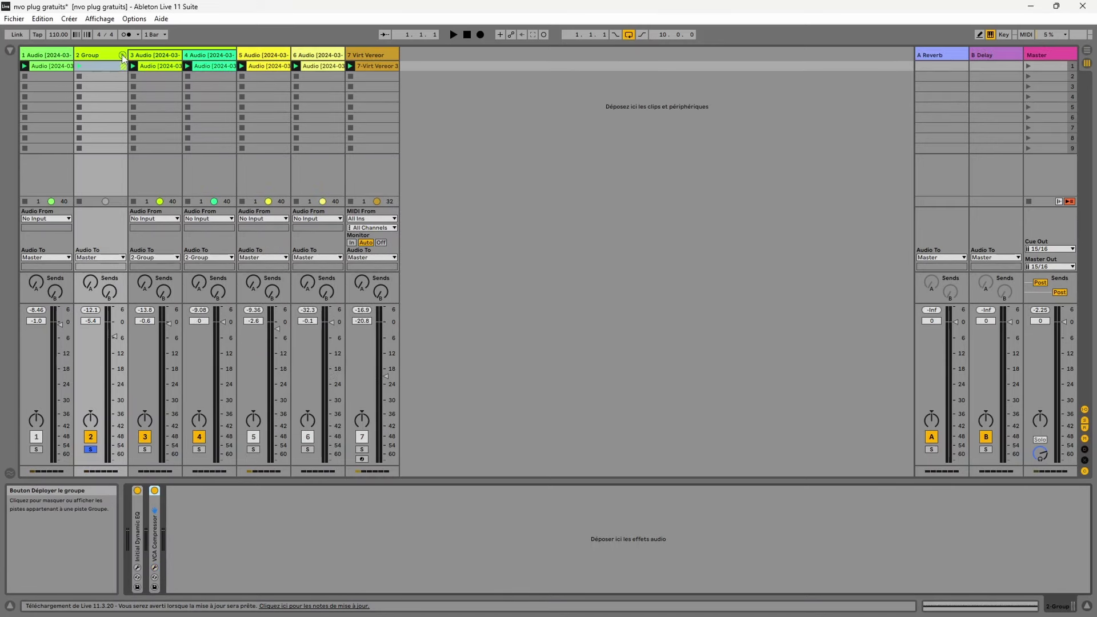
pyautogui.click(151, 57)
pyautogui.press('space')
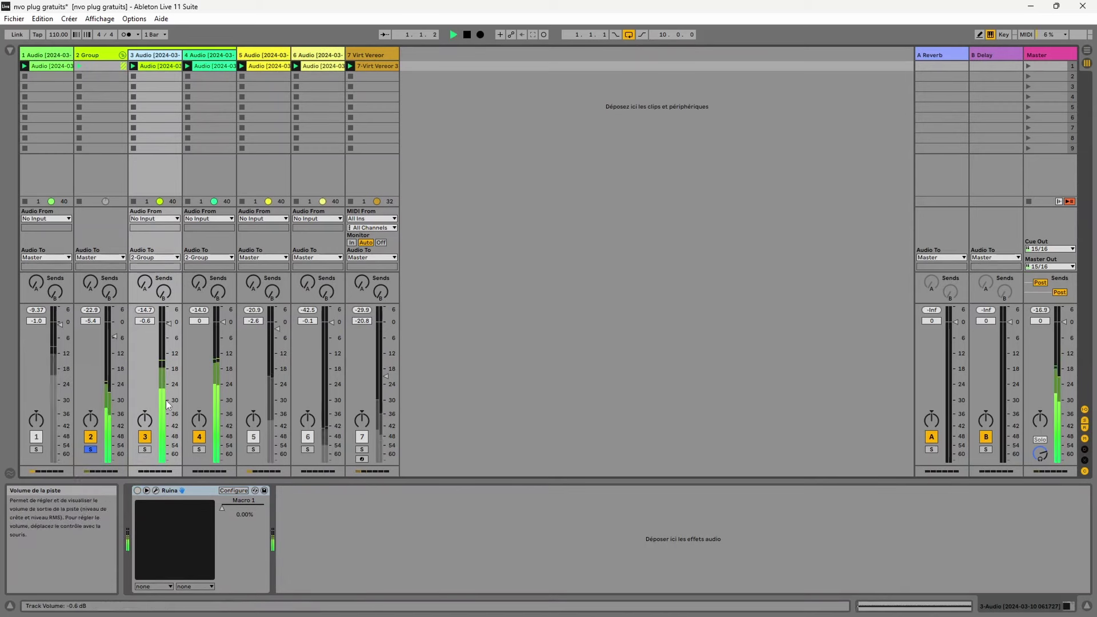
pyautogui.click(138, 491)
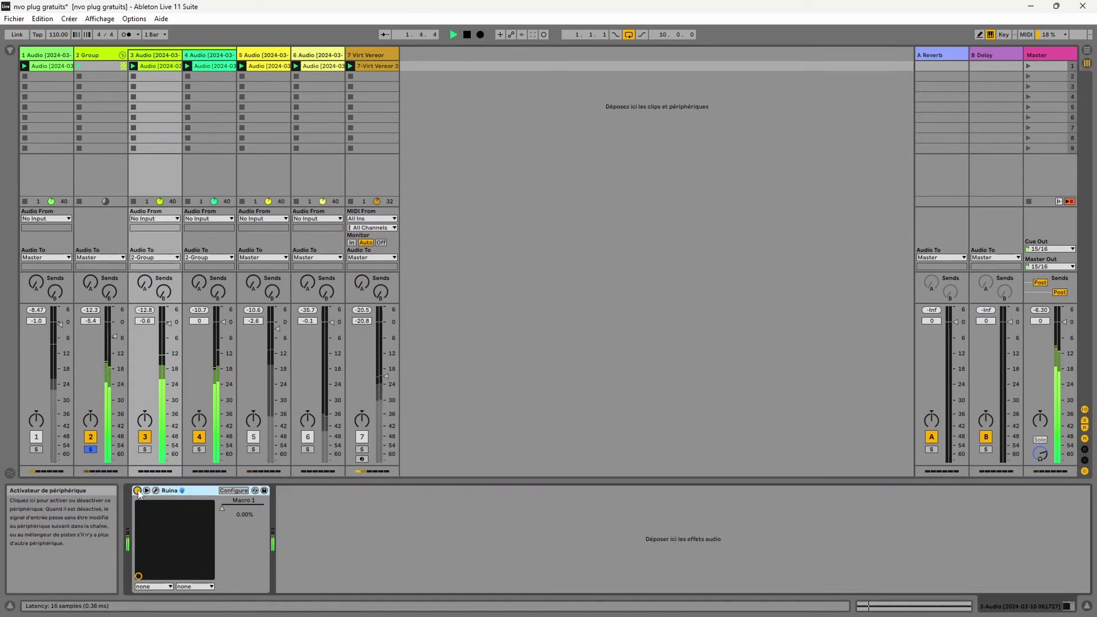
# - Unsolo the 2 Group track to hear Ruina in the full mix, and stop playback
pyautogui.click(90, 450)
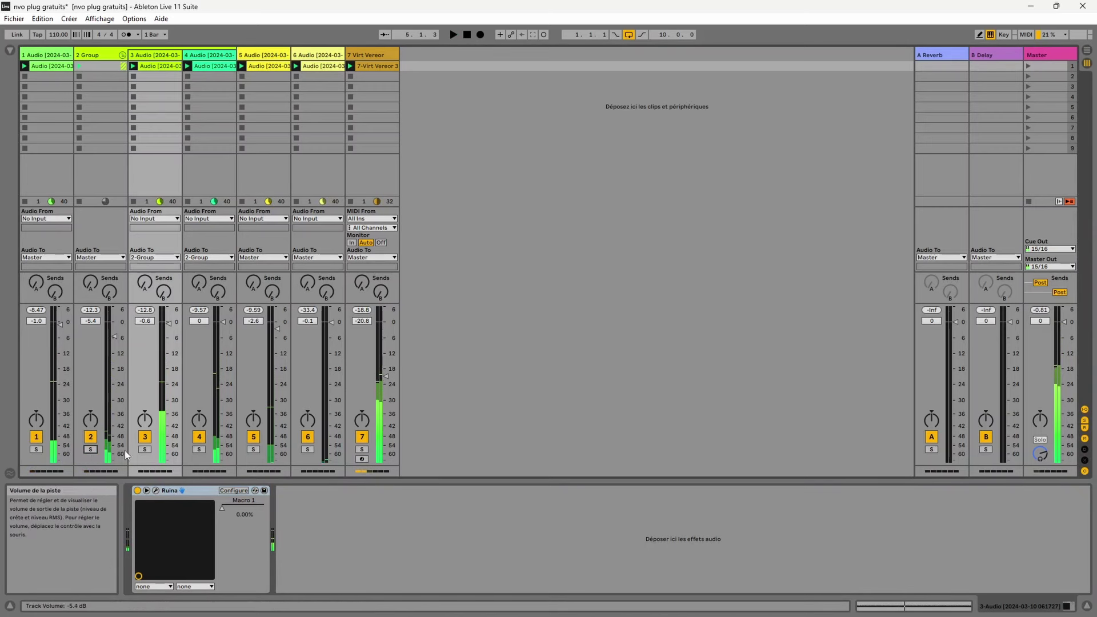
pyautogui.click(467, 35)
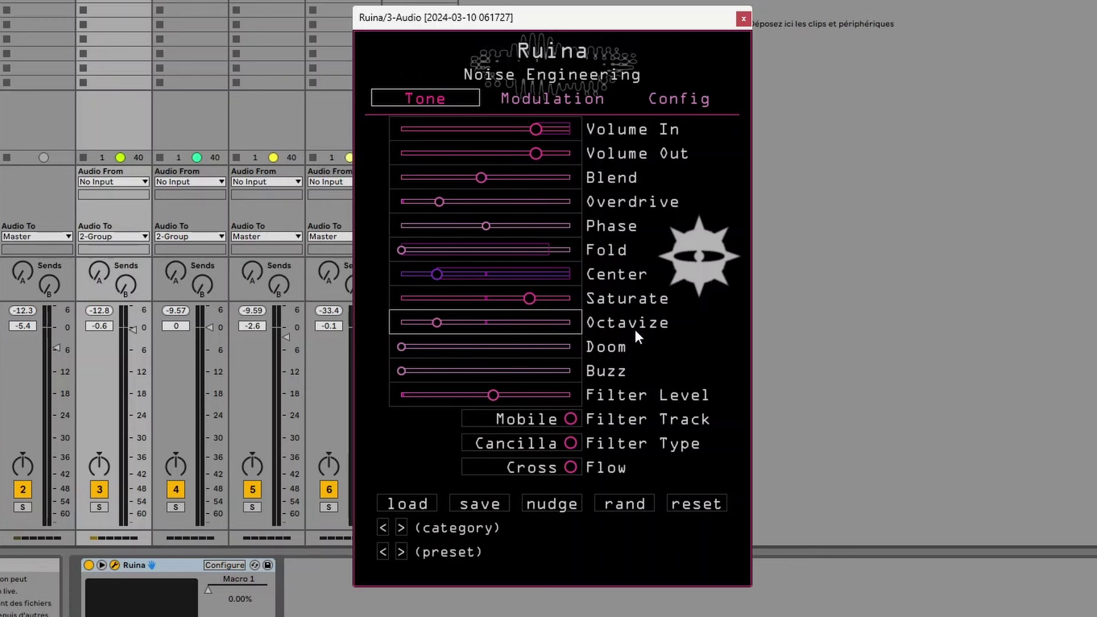
# - Examine Ruina's tone controls, and open its modulation settings to view the LFO 4 page
pyautogui.moveTo(619, 317)
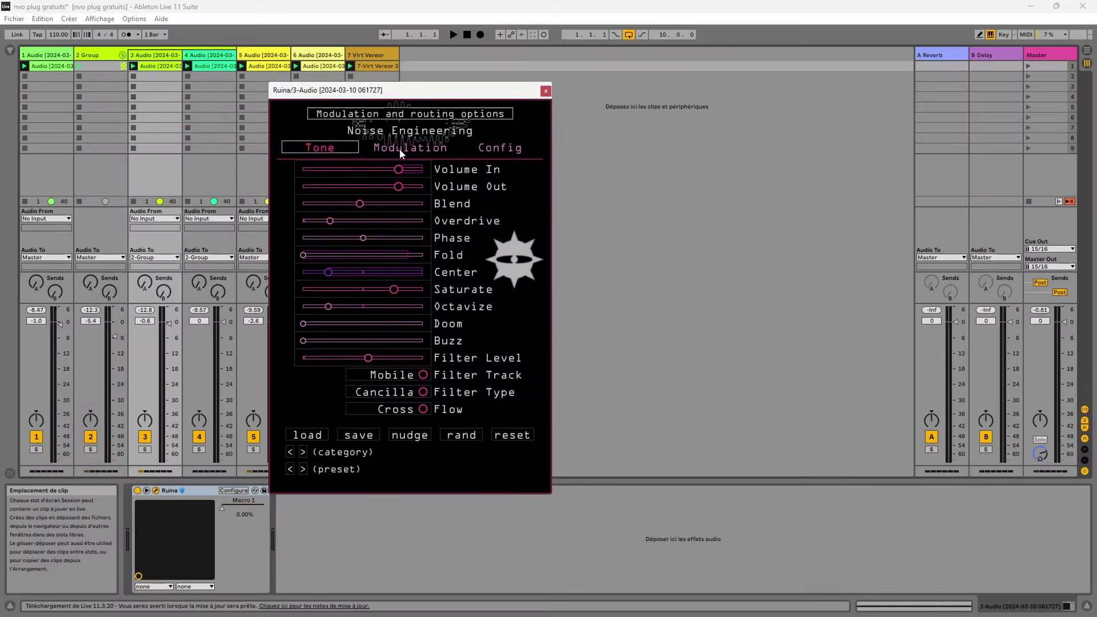
pyautogui.moveTo(452, 90); pyautogui.dragTo(466, 72)
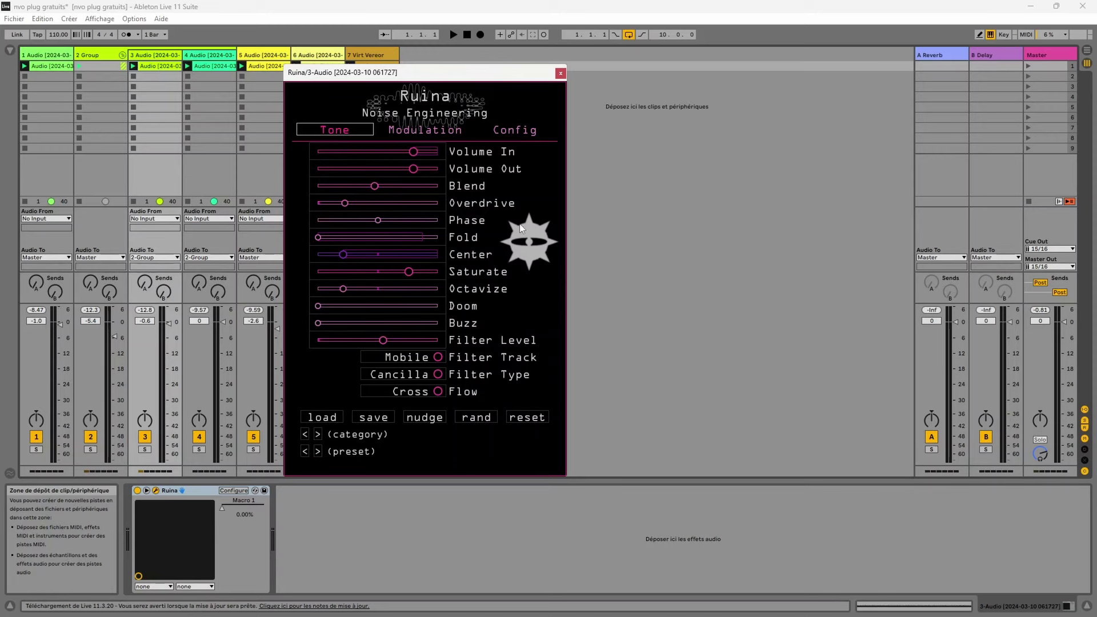
pyautogui.click(387, 127)
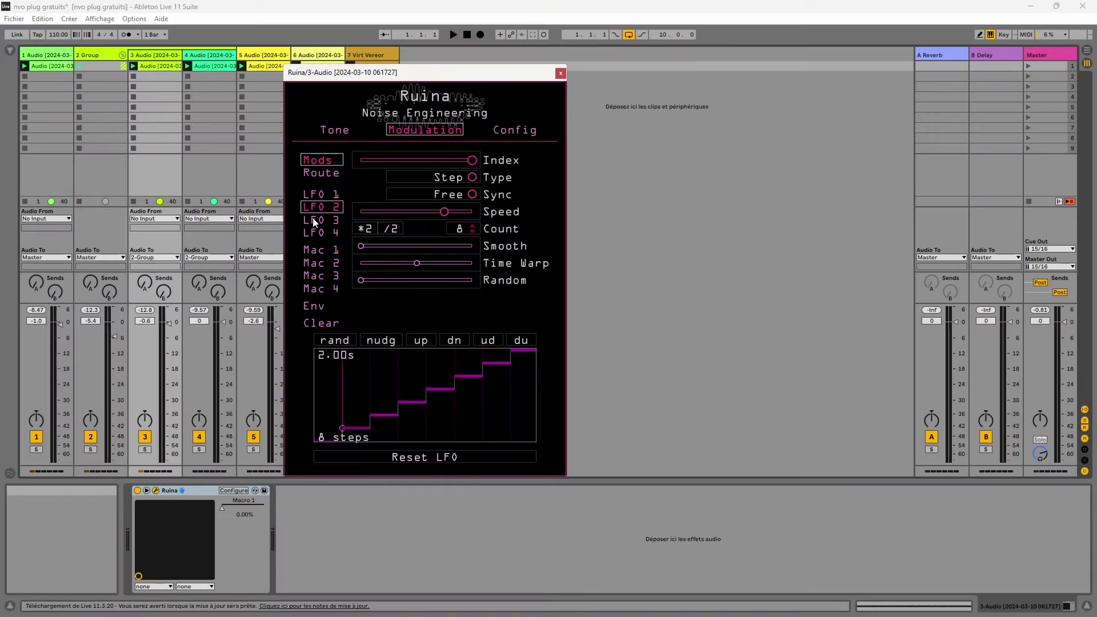
pyautogui.click(398, 228)
pyautogui.click(313, 233)
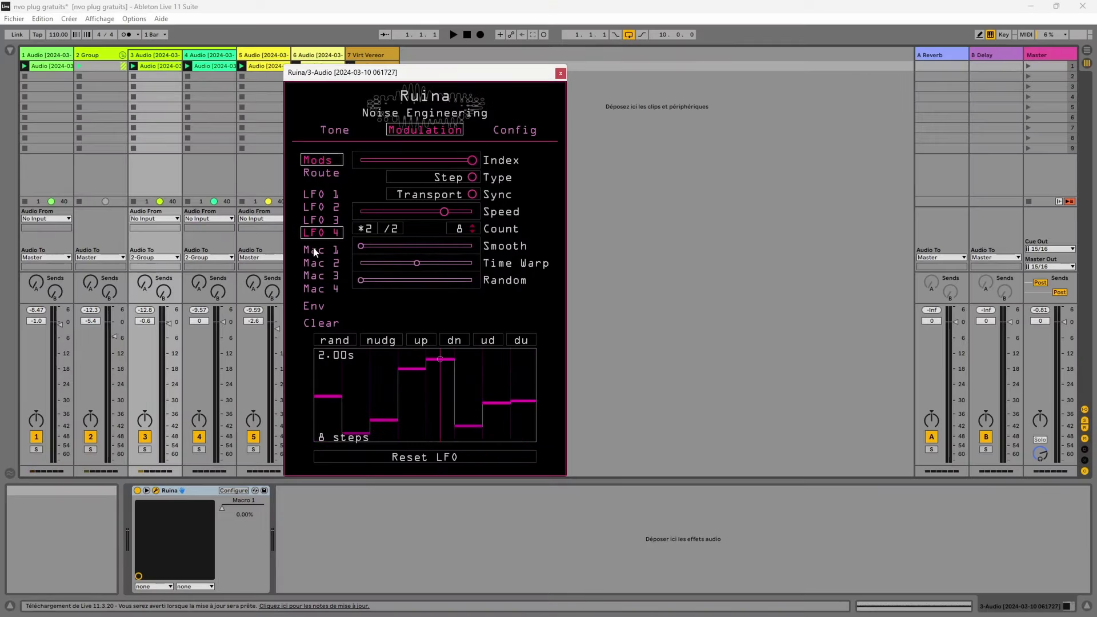
pyautogui.click(314, 249)
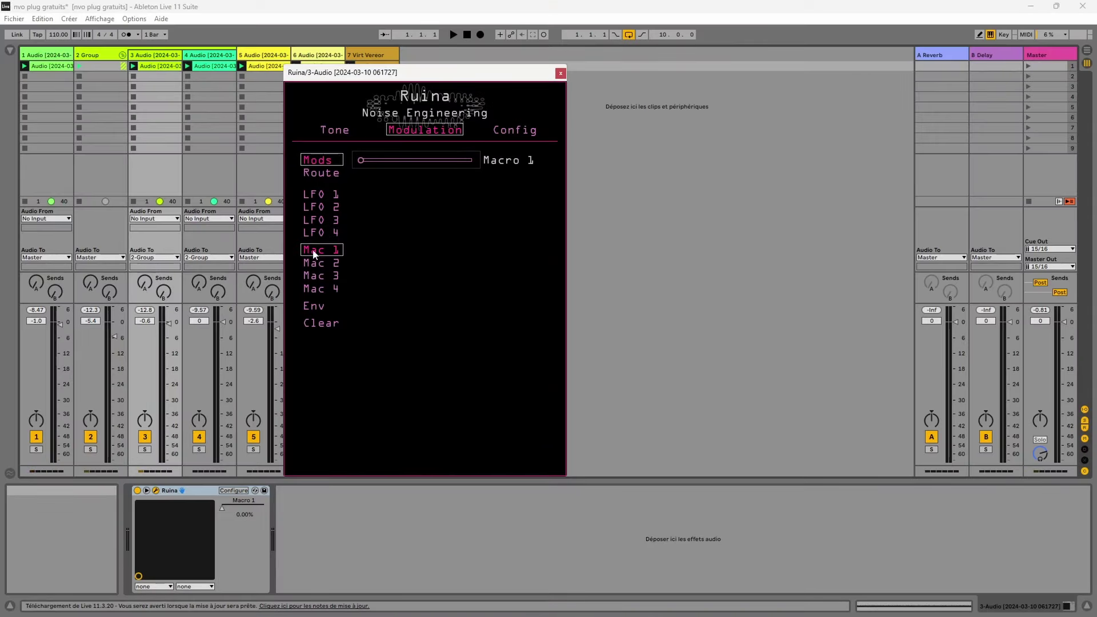
pyautogui.click(317, 265)
pyautogui.click(319, 287)
pyautogui.click(318, 250)
pyautogui.click(316, 205)
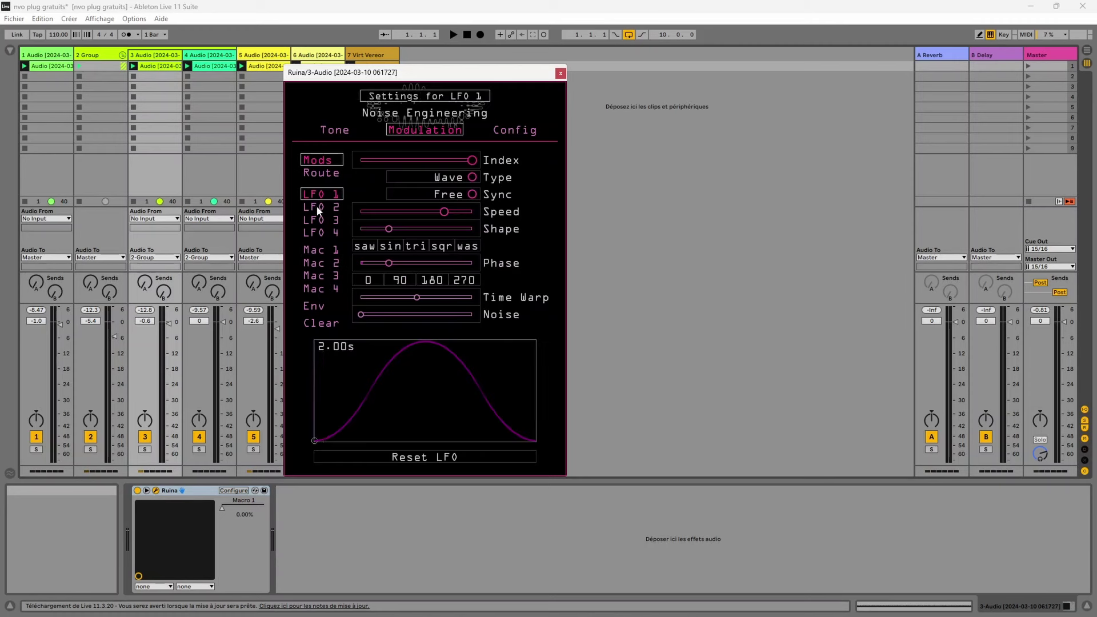
# - View Ruina's envelope modulation settings and go through the LFO 2, LFO 3, LFO 4 and LFO 1 pages
pyautogui.click(314, 305)
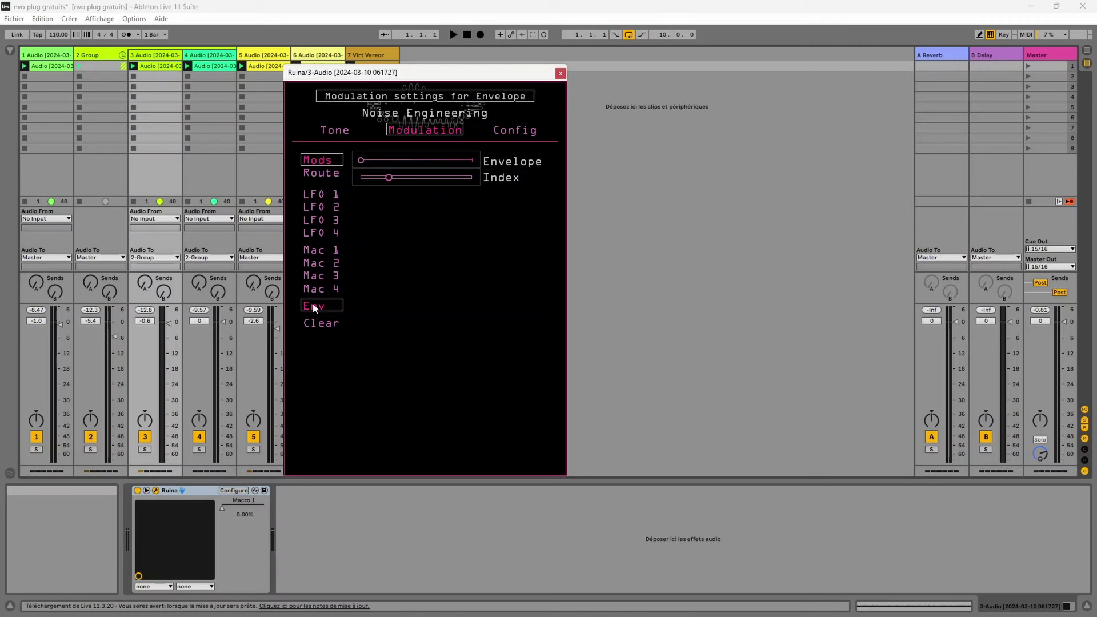
pyautogui.click(324, 206)
pyautogui.click(321, 221)
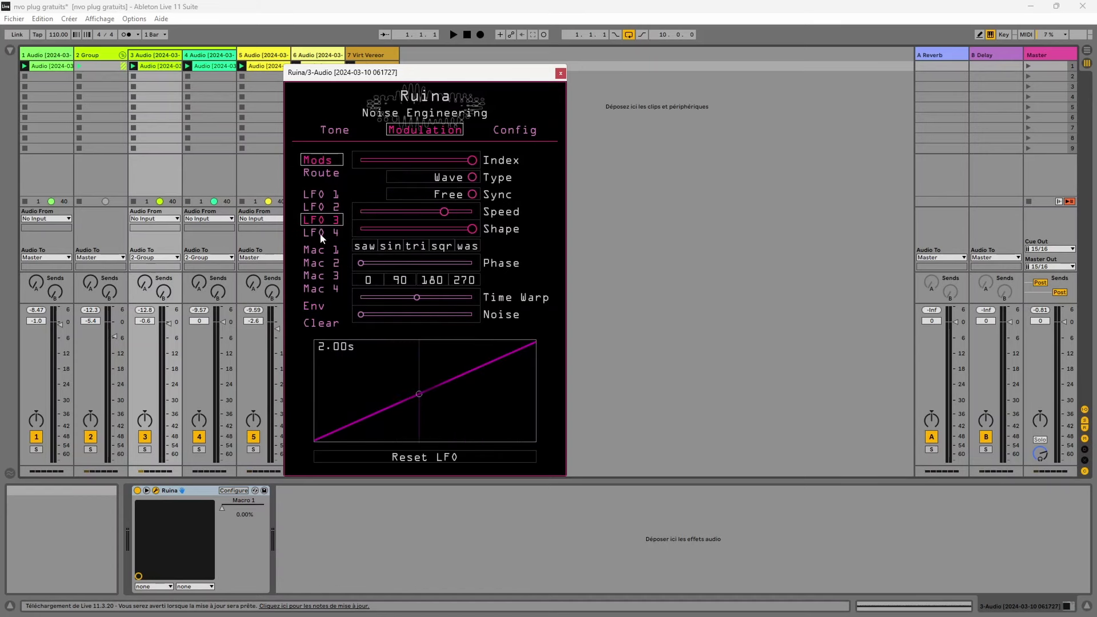
pyautogui.click(317, 232)
pyautogui.click(317, 194)
# - Return Ruina to its tone controls, close its window, and collapse the 2 Group track
pyautogui.click(334, 130)
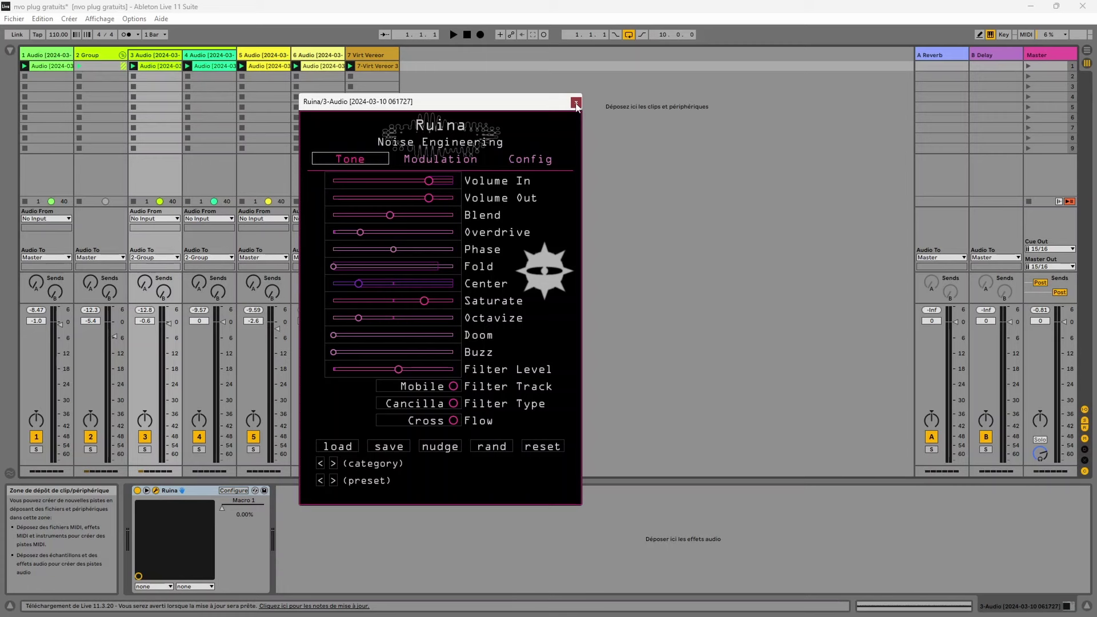
pyautogui.click(576, 103)
pyautogui.click(122, 55)
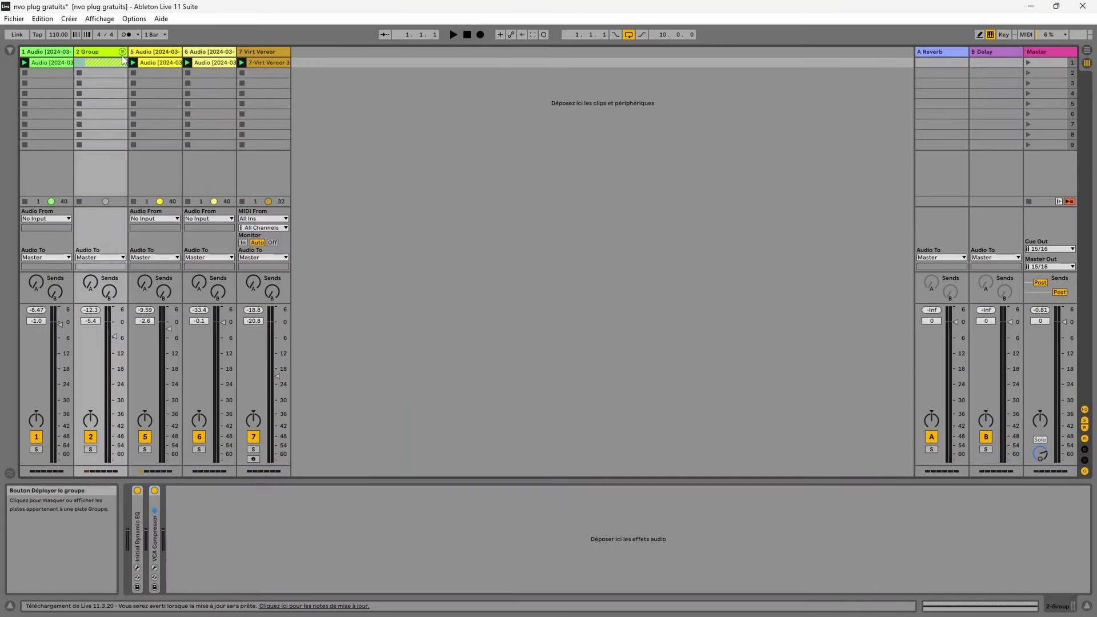
# - Select the 7 Virt Vereor track, open the Virt Vereor synth window, and show its tone controls
pyautogui.click(272, 52)
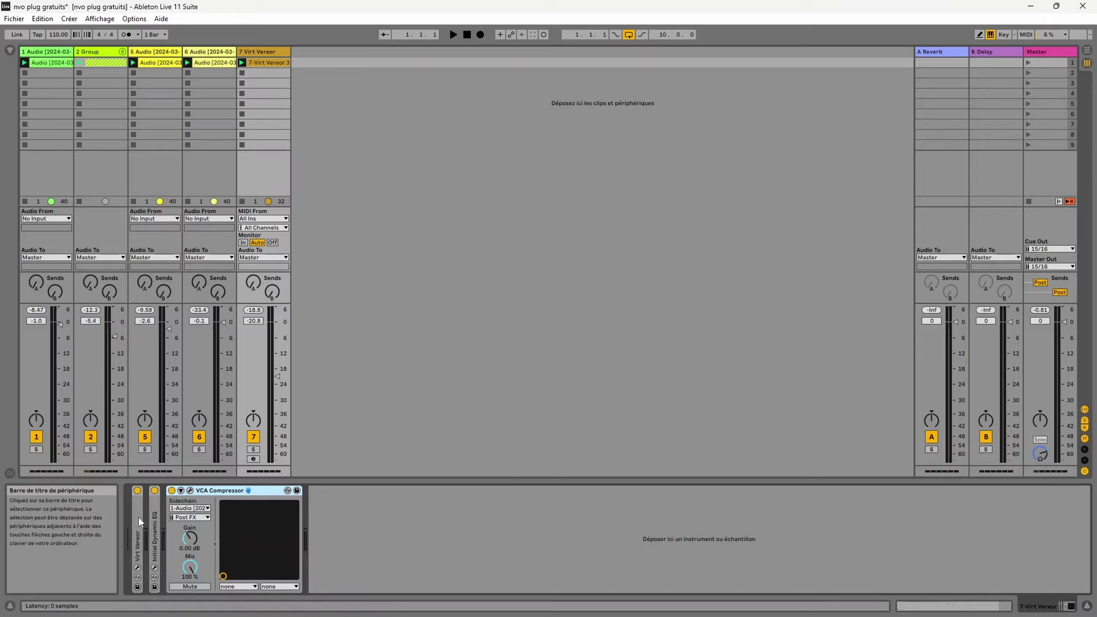
pyautogui.click(137, 567)
pyautogui.moveTo(297, 21); pyautogui.dragTo(519, 50)
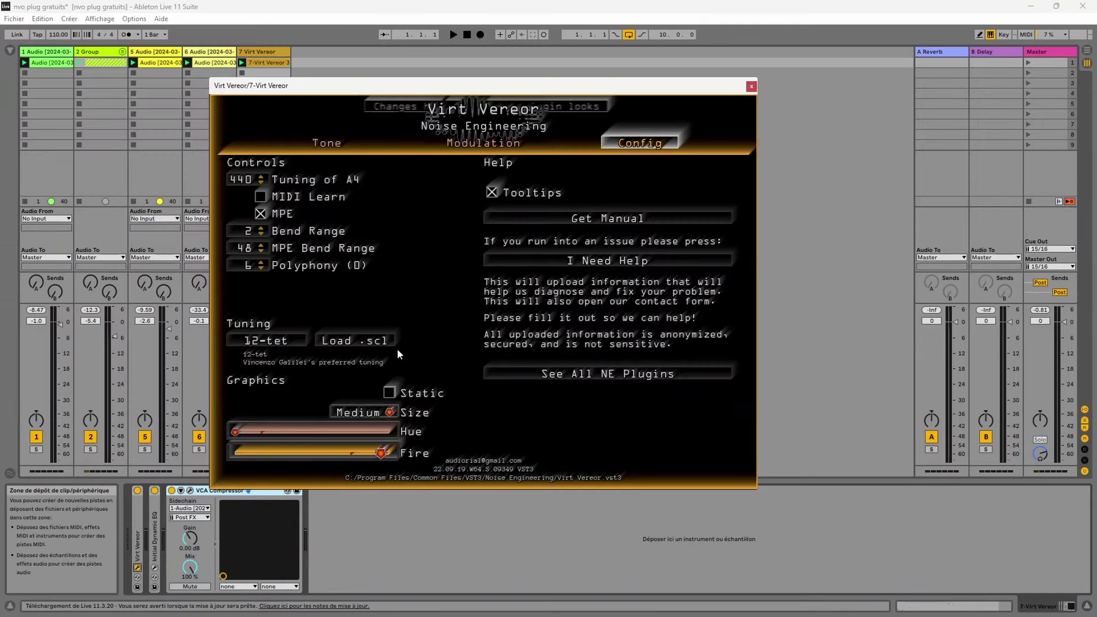
pyautogui.click(342, 146)
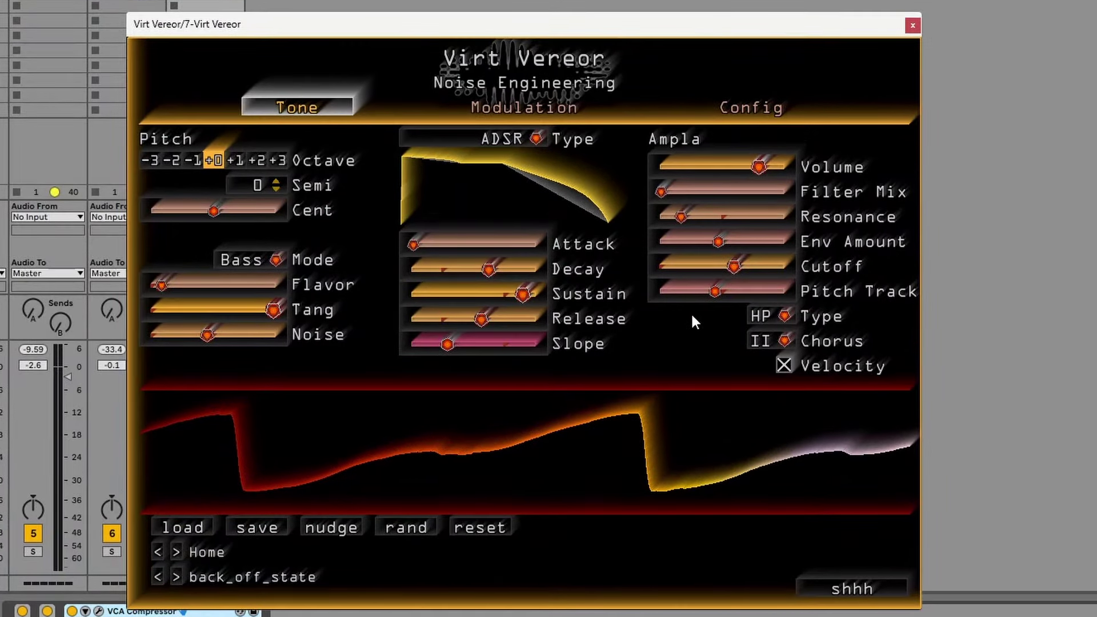
# - Turn Virt Vereor's Fire graphics effect down to its minimum, return to the tone controls, and reposition the window
pyautogui.click(762, 100)
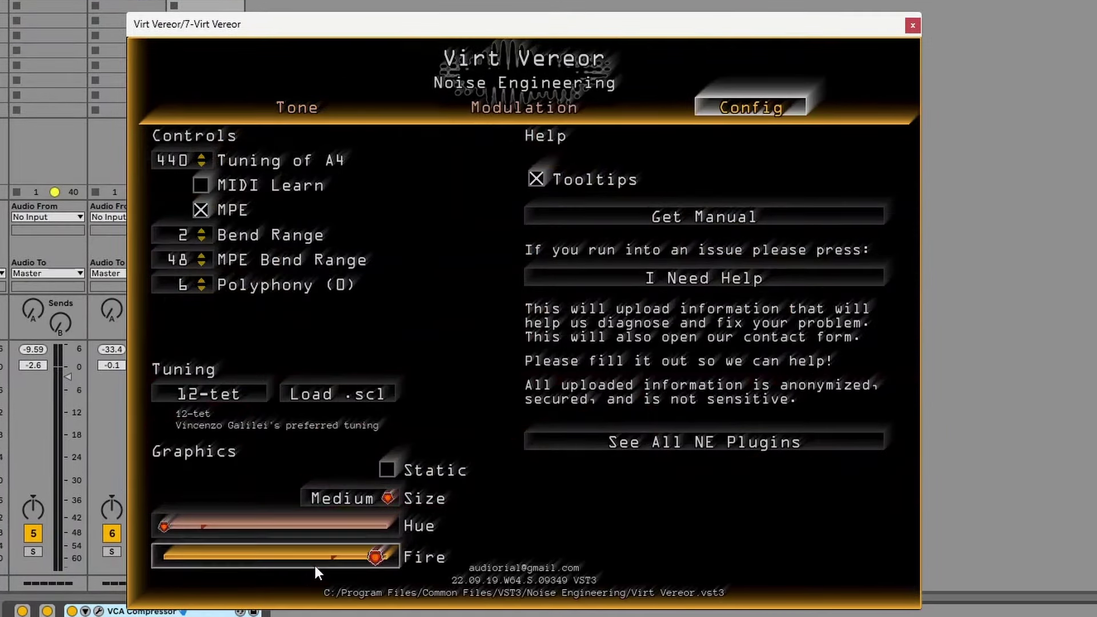
pyautogui.click(306, 98)
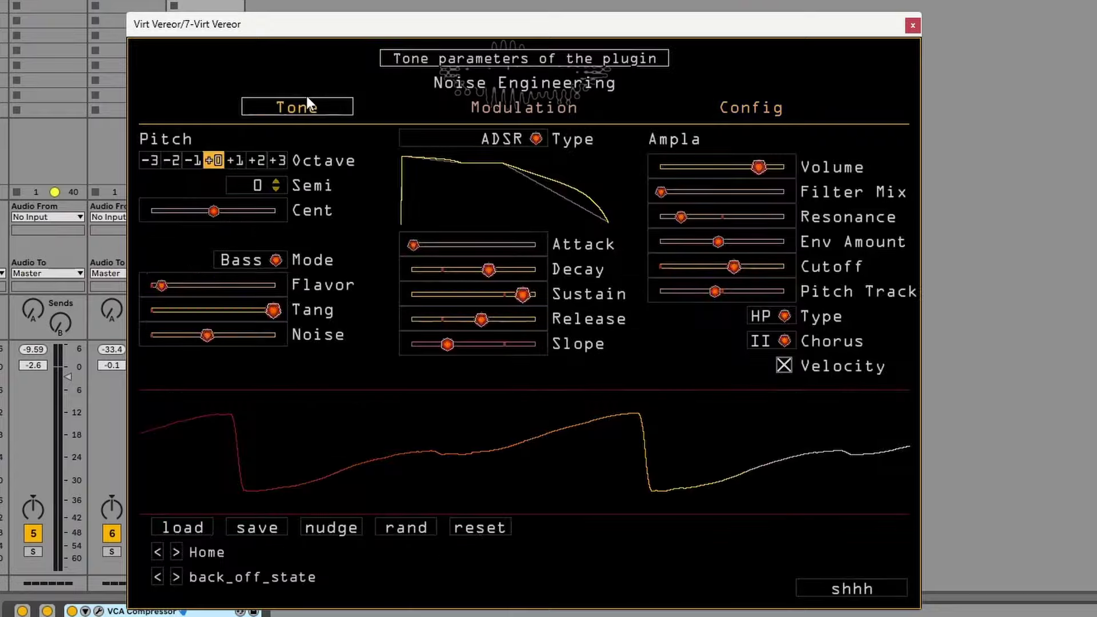
pyautogui.moveTo(371, 88); pyautogui.dragTo(401, 68)
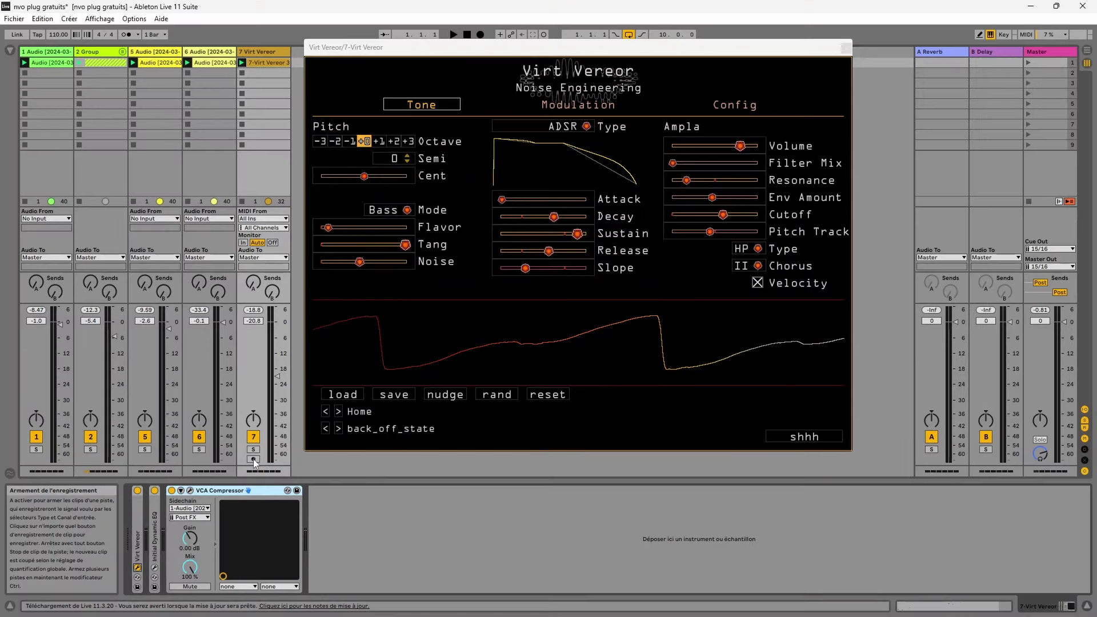
# - Arm the 7 Virt Vereor track for recording, and view the folders in Virt Vereor's preset library without loading a preset
pyautogui.click(185, 566)
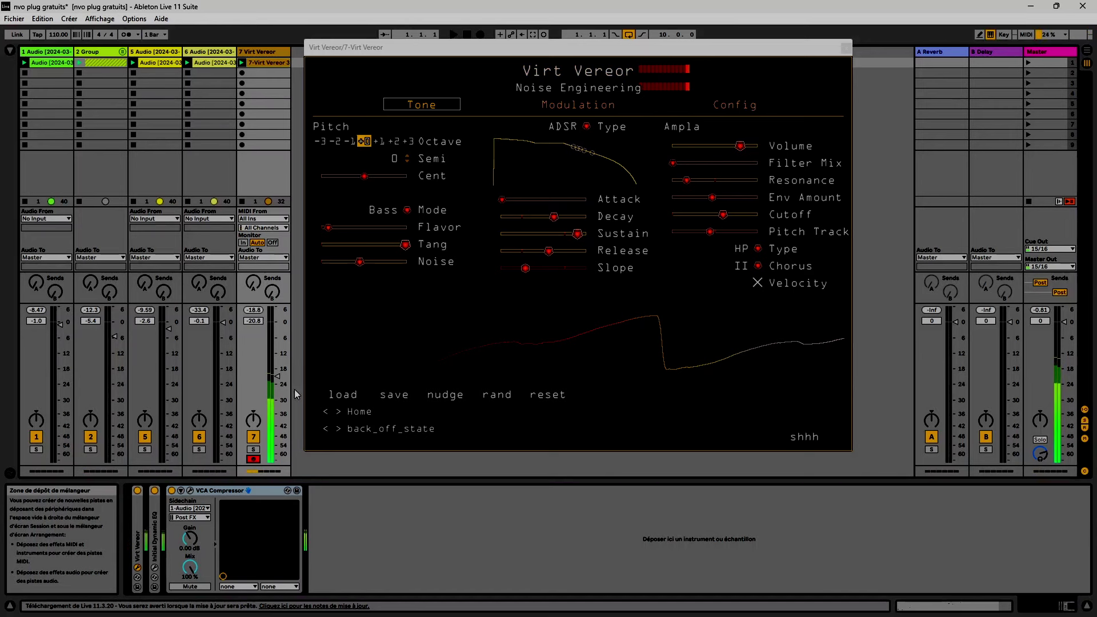
pyautogui.click(410, 424)
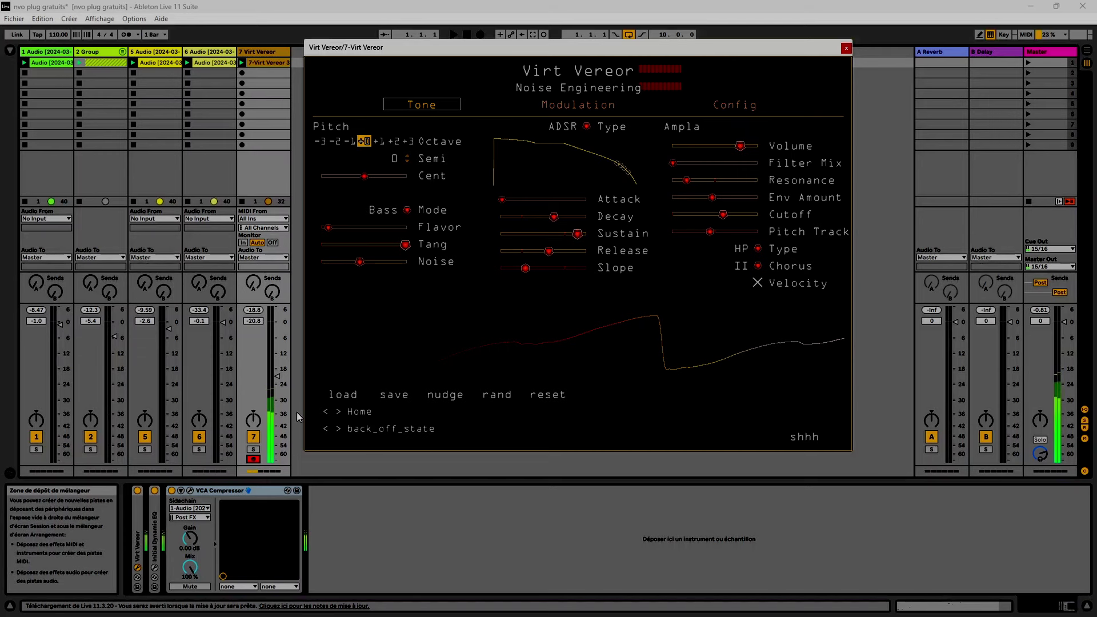
pyautogui.click(347, 398)
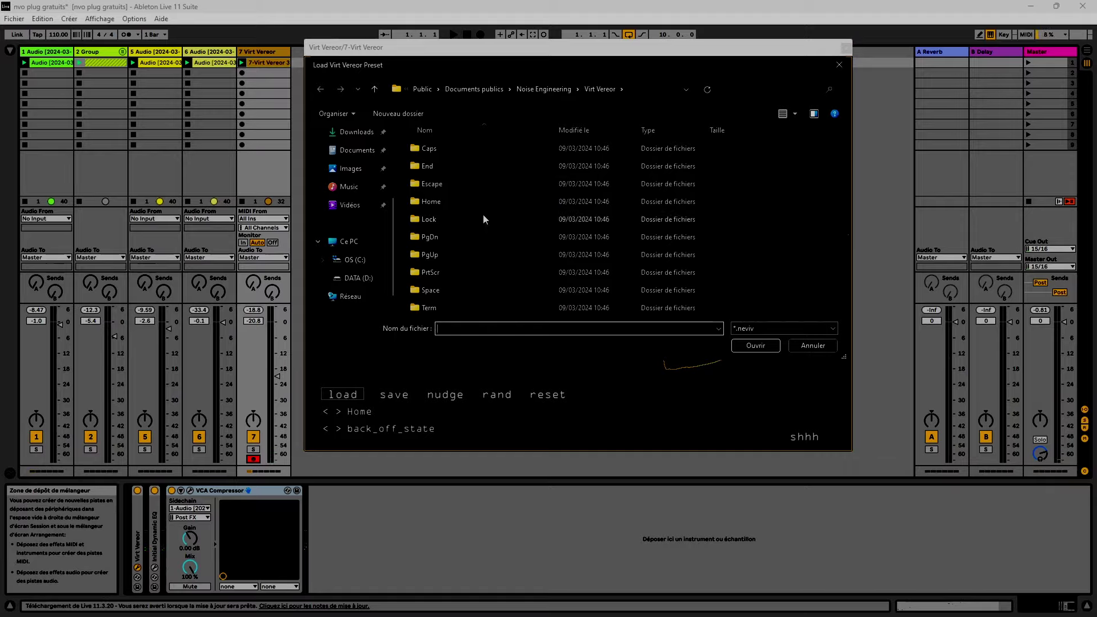
pyautogui.press('Escape')
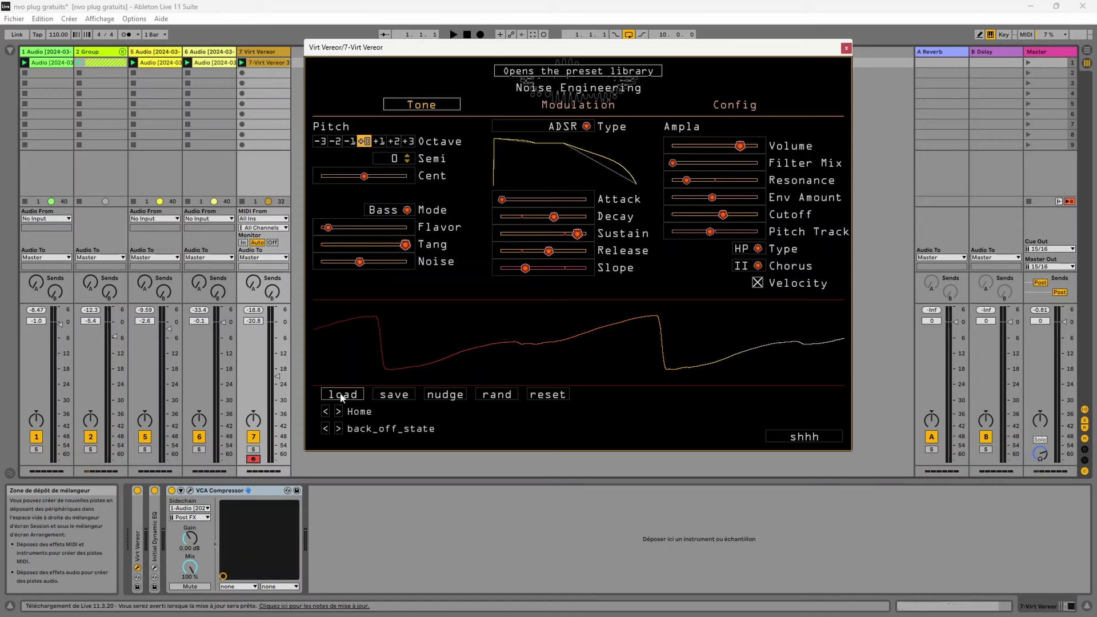
# - Switch Virt Vereor to the Lock preset category and audition its presets one after another up to pmin_index2
pyautogui.click(339, 412)
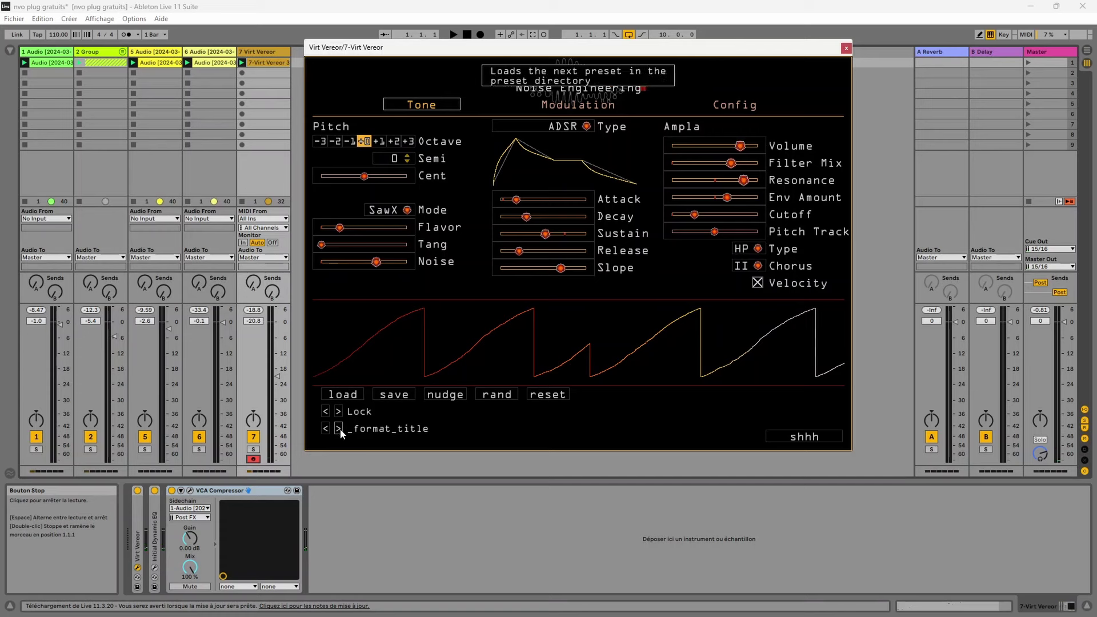
pyautogui.click(338, 430)
pyautogui.click(339, 429)
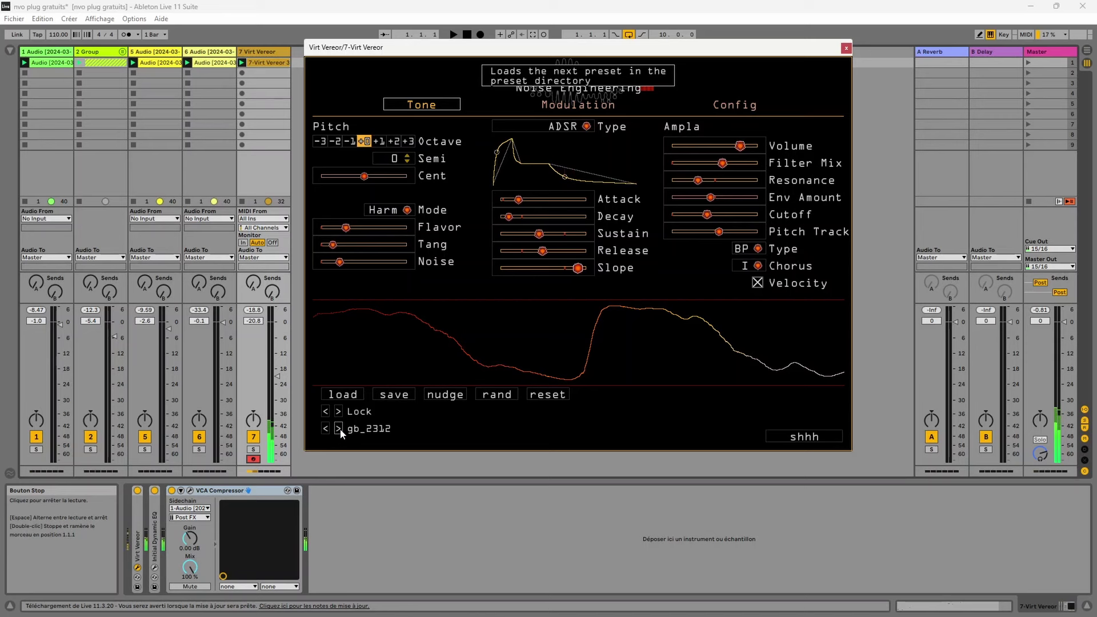
pyautogui.click(339, 428)
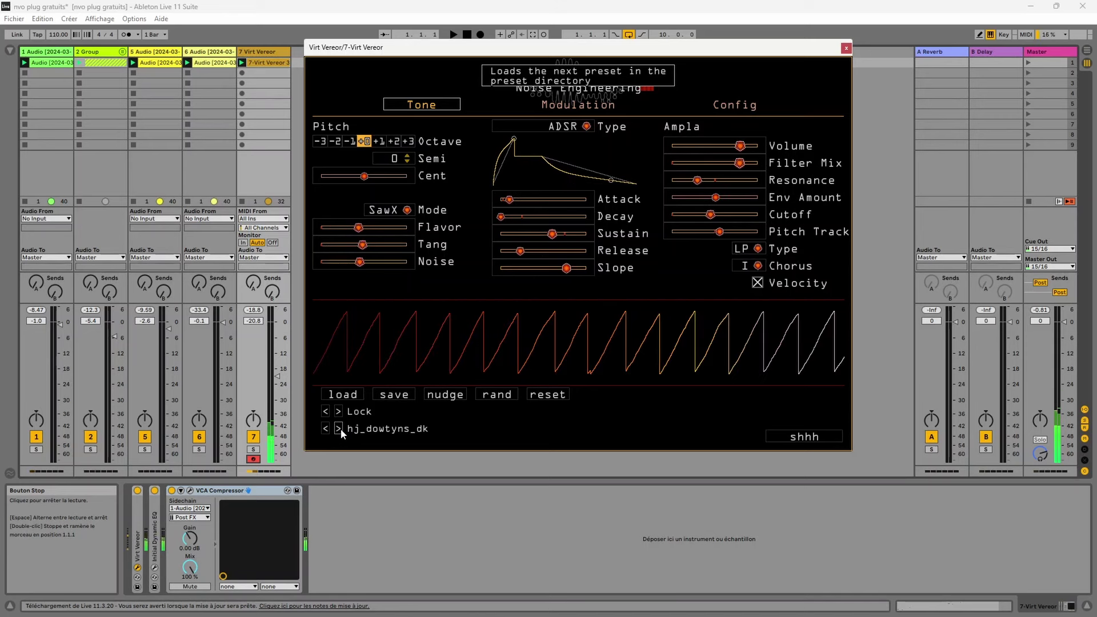
pyautogui.click(339, 429)
pyautogui.click(339, 429)
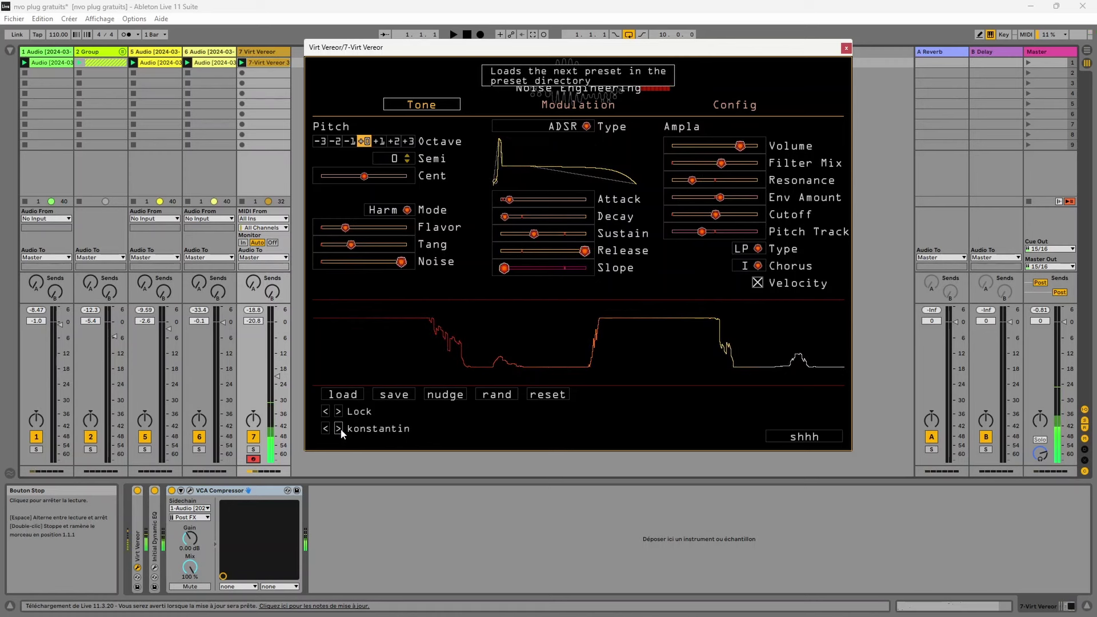
pyautogui.click(339, 429)
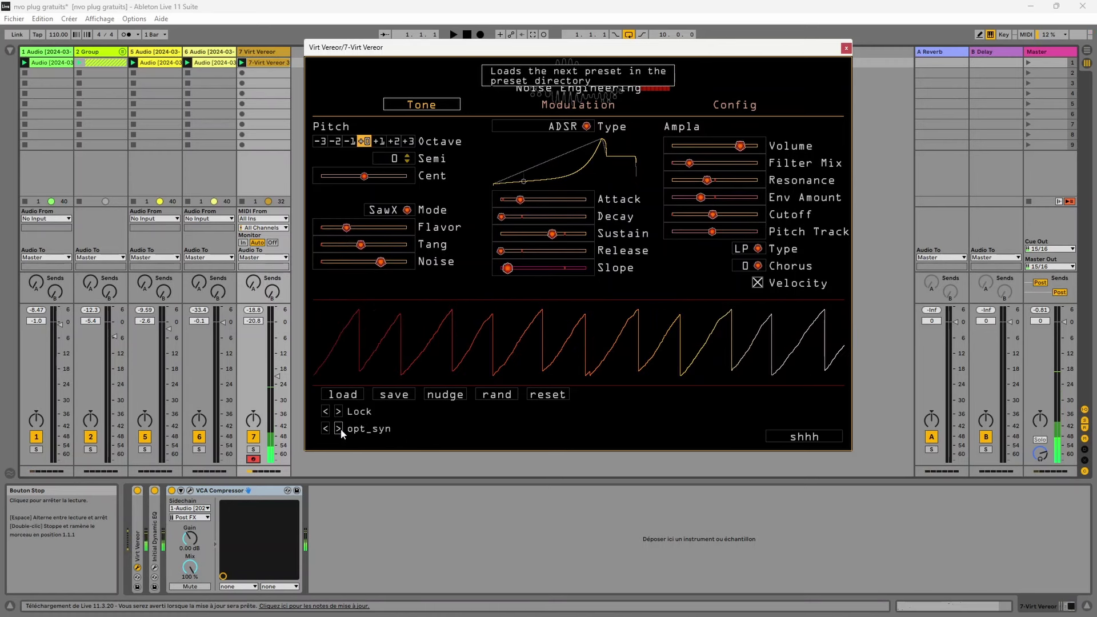
pyautogui.click(339, 429)
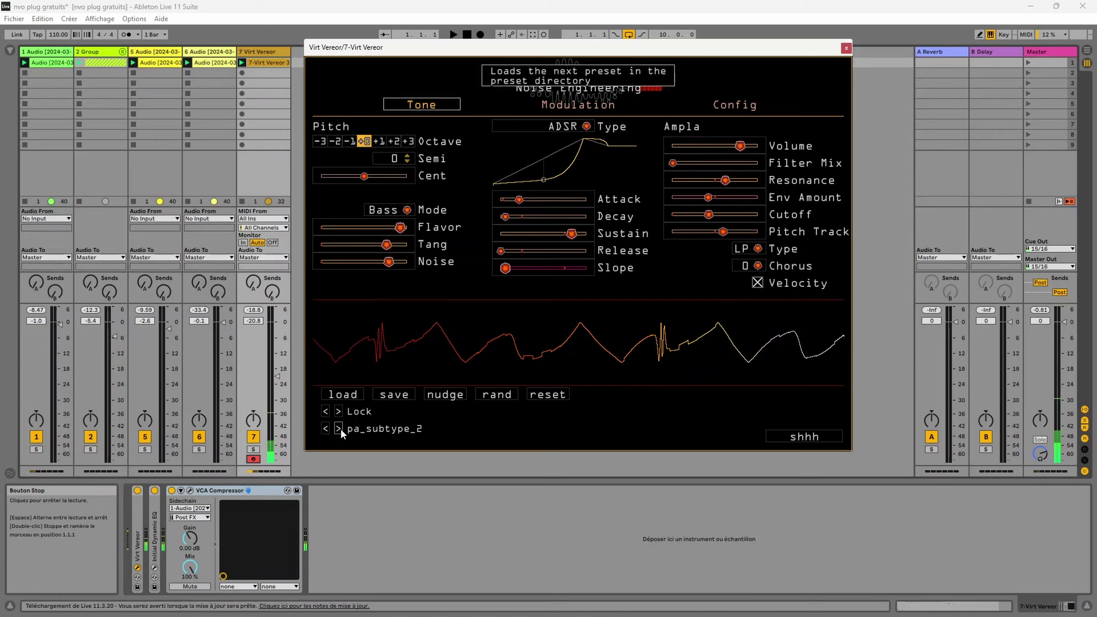
pyautogui.click(339, 428)
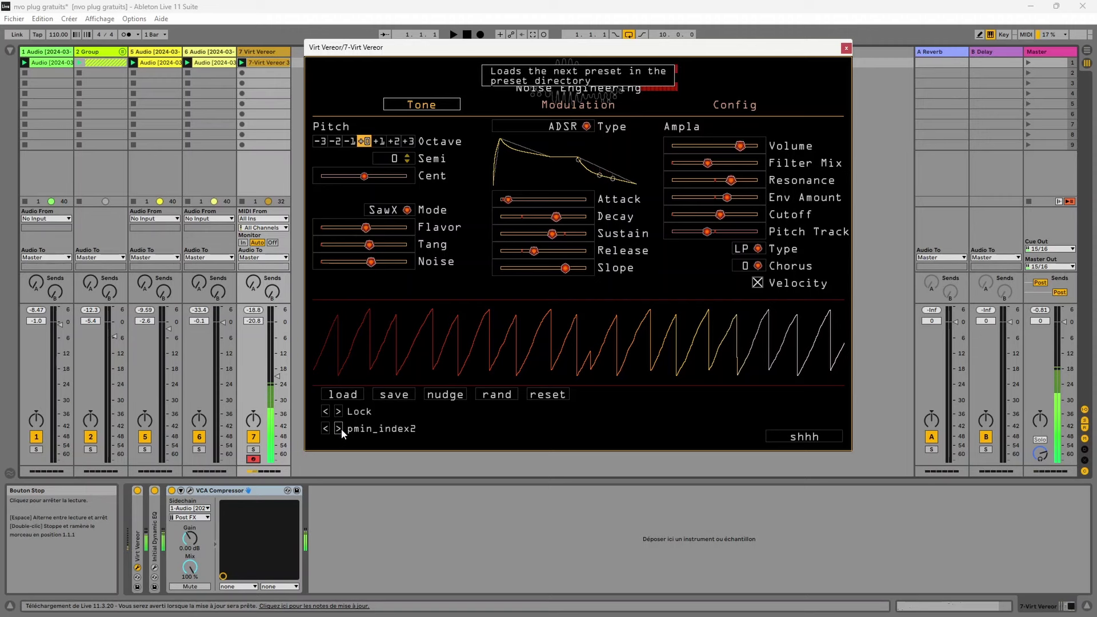
# - View Virt Vereor's configuration, tone and modulation pages, and close its window
pyautogui.click(734, 104)
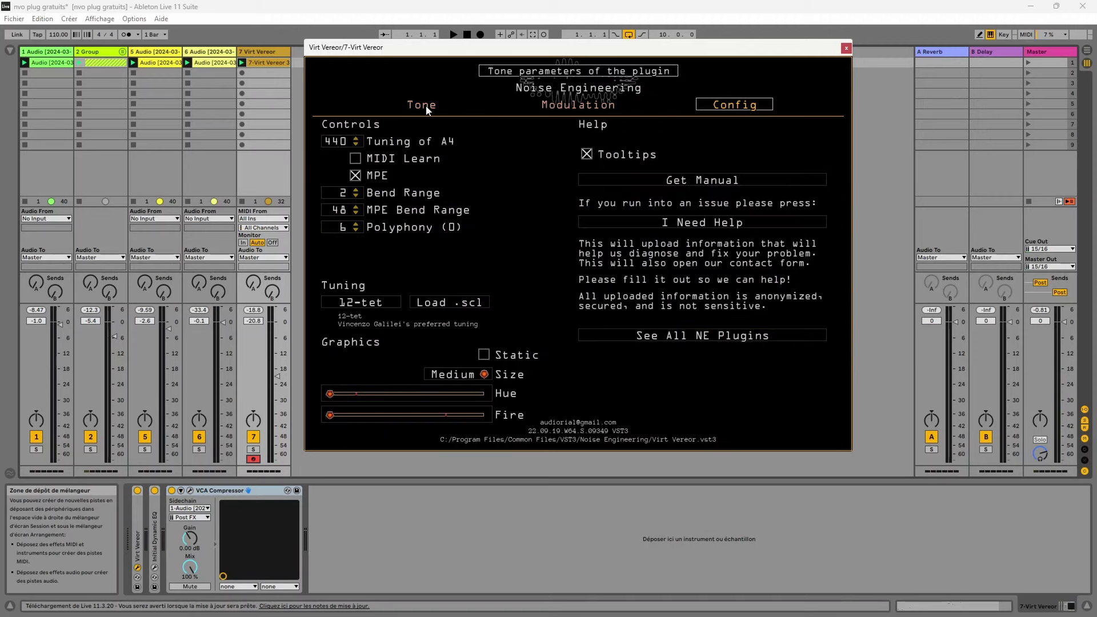
pyautogui.click(426, 108)
pyautogui.click(578, 105)
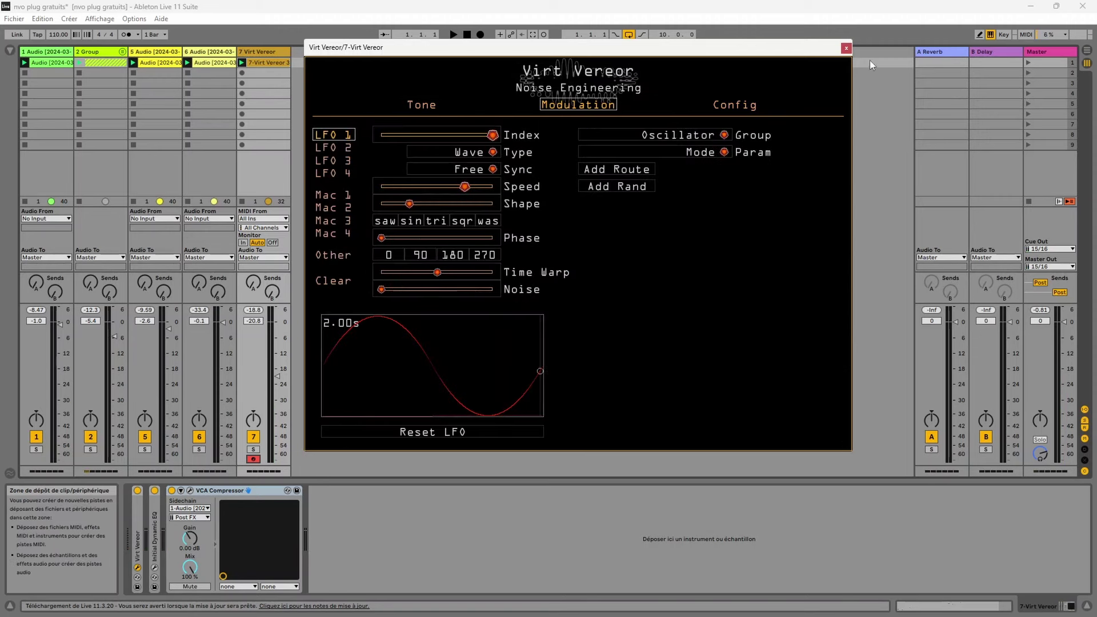
pyautogui.click(845, 49)
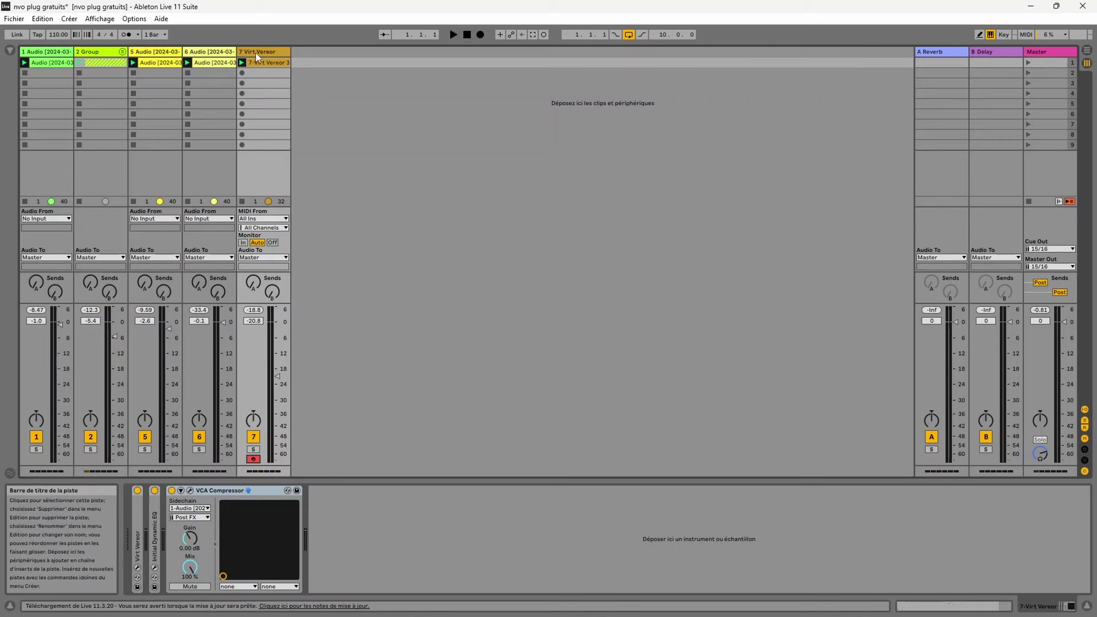
# - Show the browser and load Noise Engineering's Sinc Vereor VST3 synth onto a new track
pyautogui.click(12, 51)
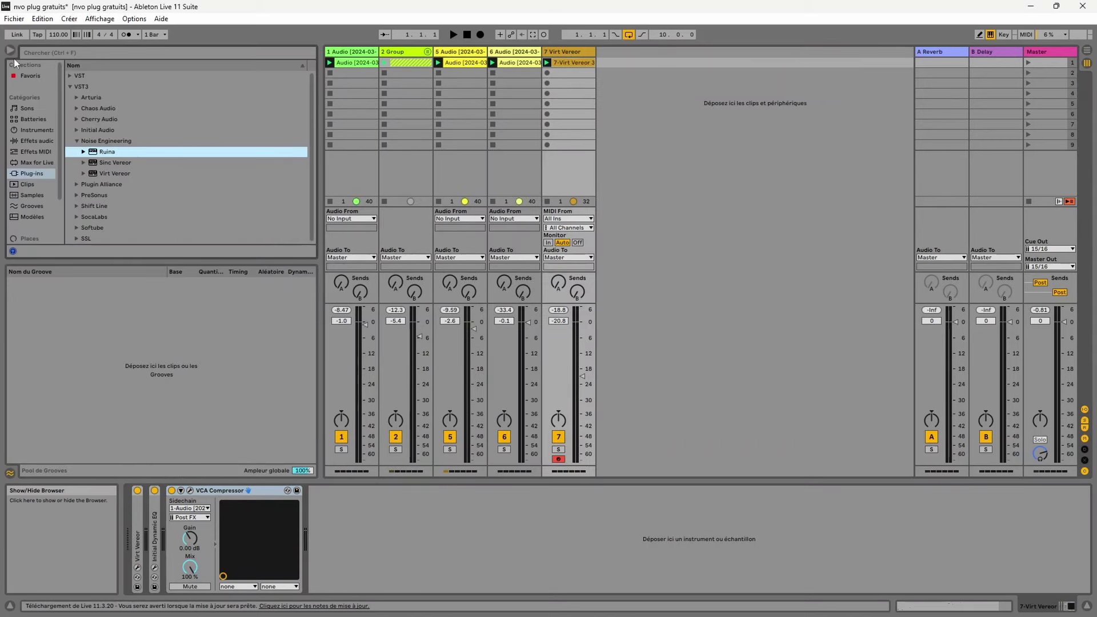
pyautogui.click(106, 173)
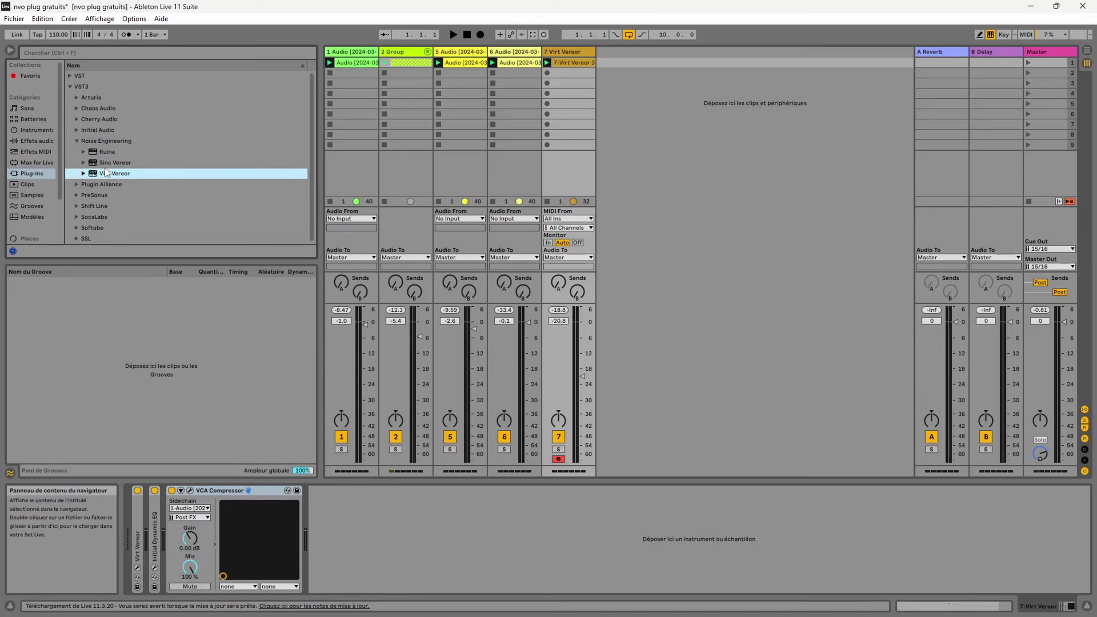
pyautogui.doubleClick(105, 164)
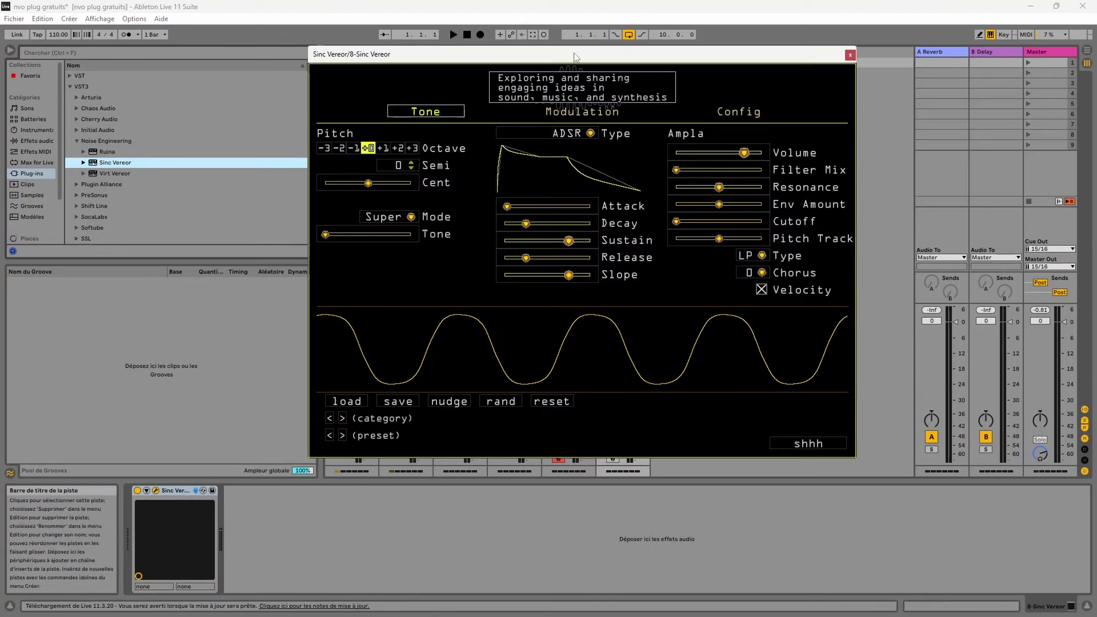
# - Reposition the Sinc Vereor window and step through its preset categories, starting with Basic
pyautogui.moveTo(594, 84); pyautogui.dragTo(962, 120)
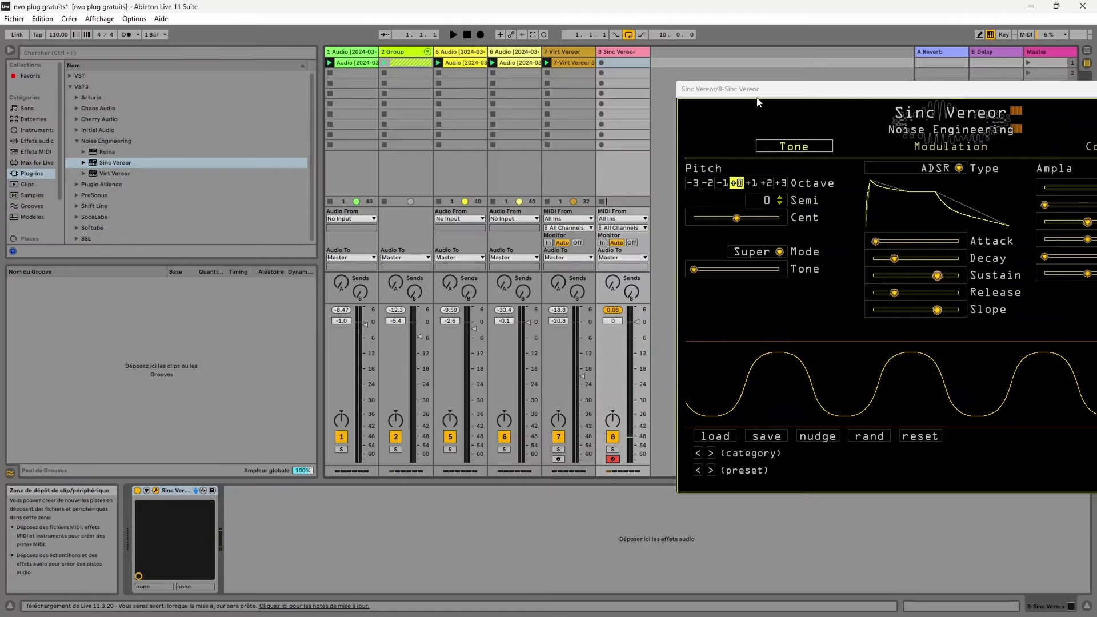
pyautogui.moveTo(754, 89); pyautogui.dragTo(372, 79)
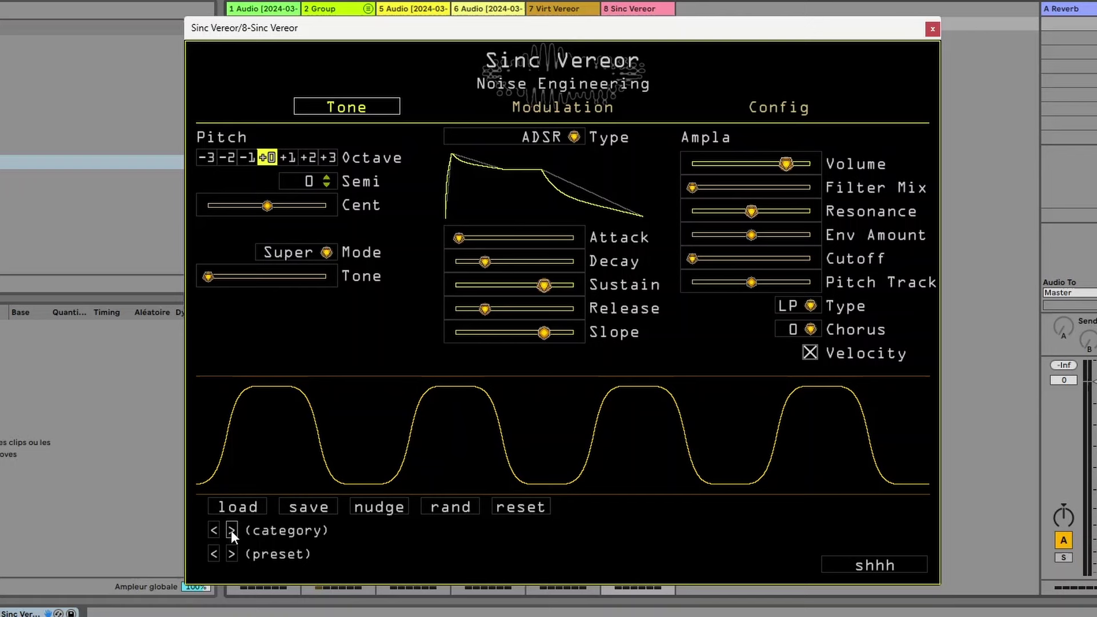
pyautogui.click(231, 530)
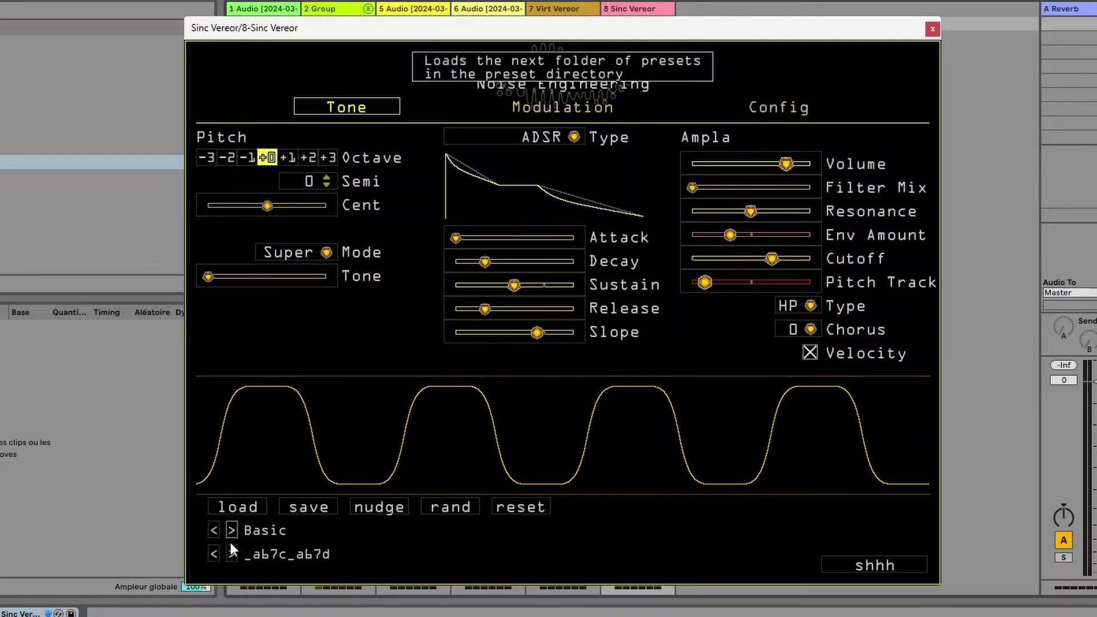
pyautogui.click(229, 531)
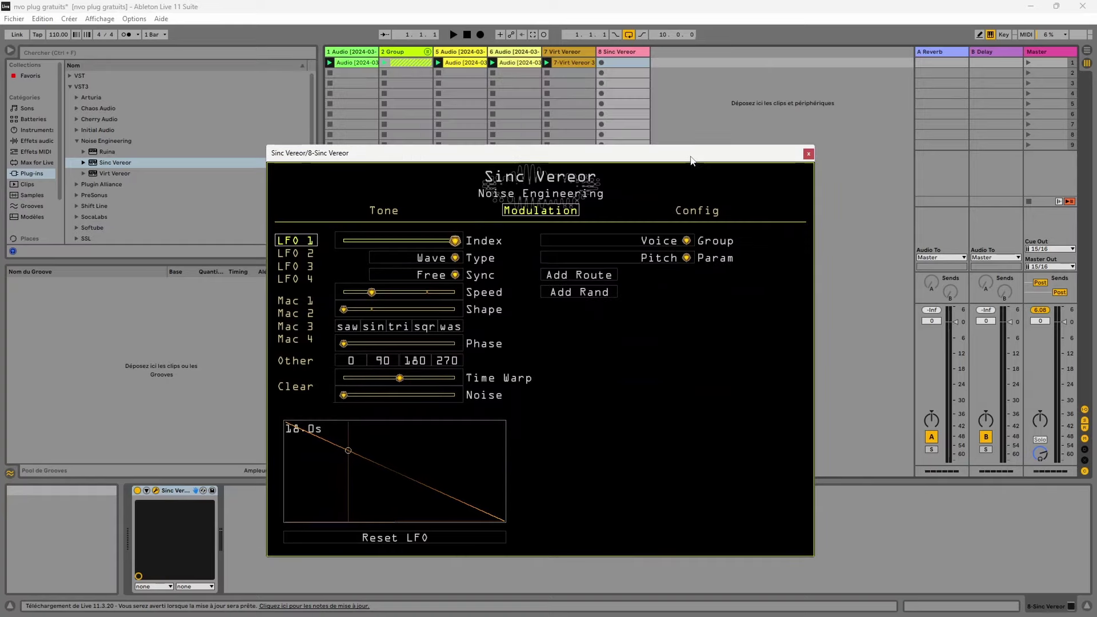
# - Switch to the web browser to view Noise Engineering's Freequel Bundle product page, and return to Ableton Live
pyautogui.click(1031, 8)
pyautogui.click(319, 28)
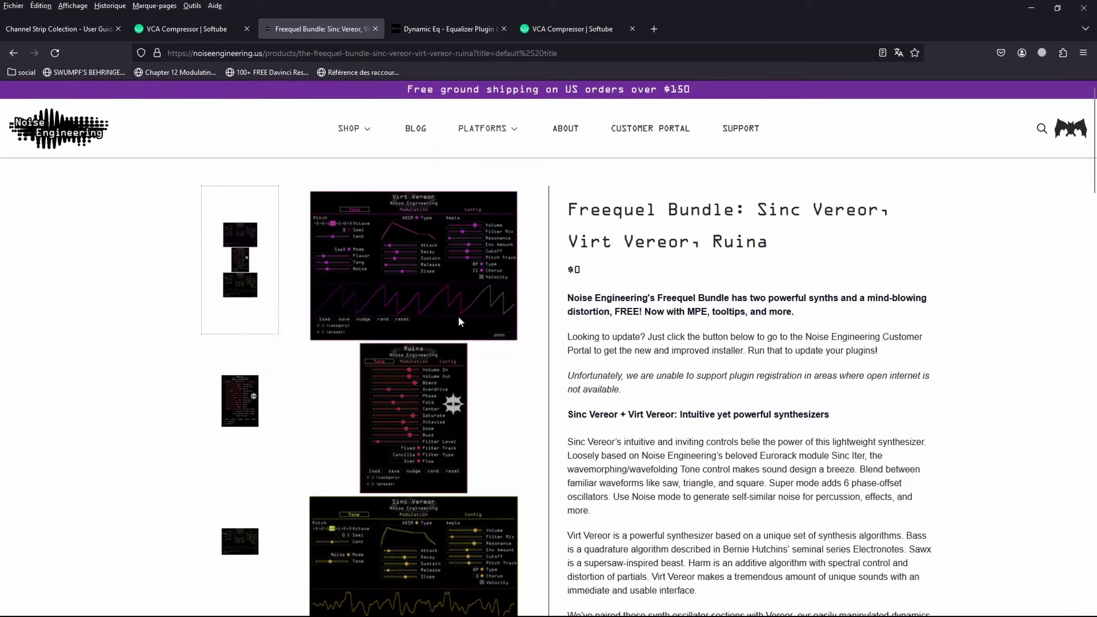
pyautogui.click(1031, 8)
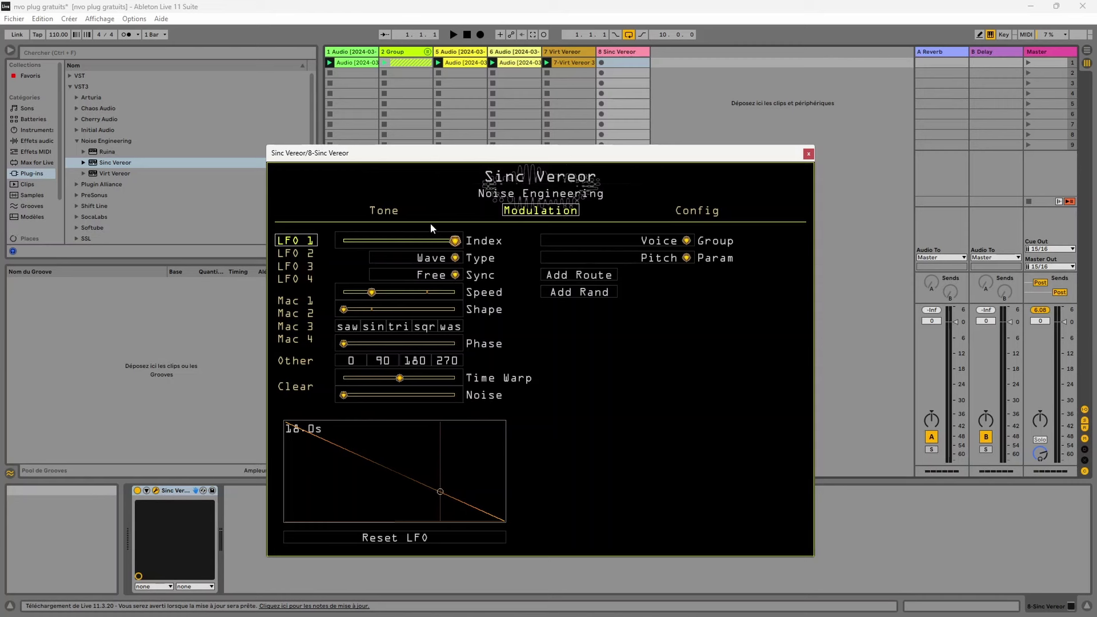
# - Add LFO 1 modulation routes in Sinc Vereor for the parameters from Pitch through Legato Time
pyautogui.click(580, 276)
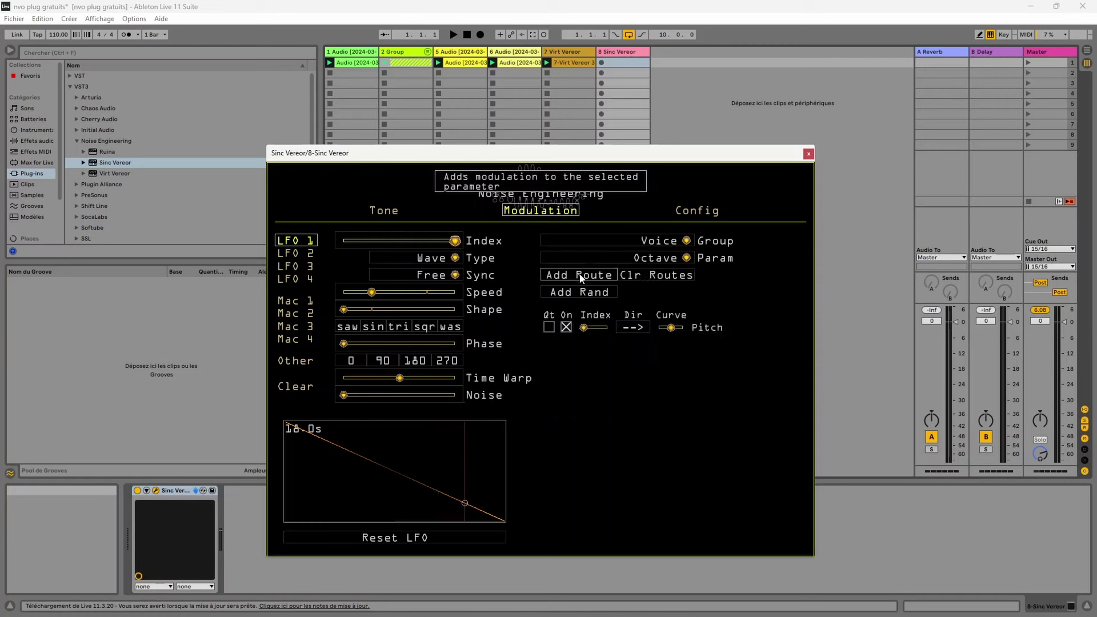
pyautogui.click(580, 276)
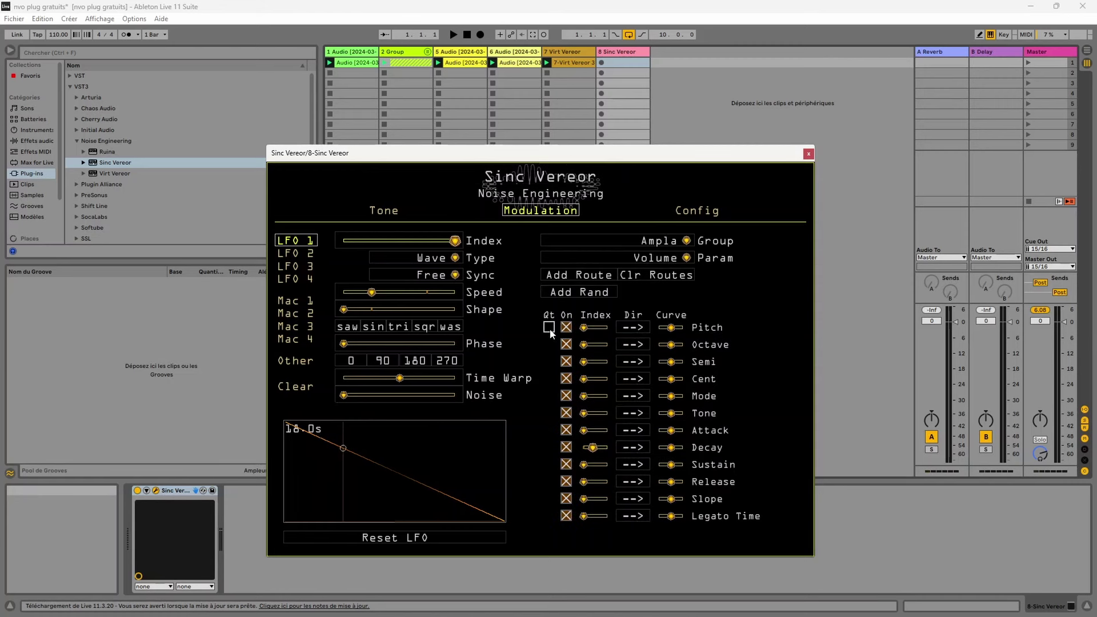
# - Go through Sinc Vereor's LFO 2, LFO 3, LFO 4, Mac 1, Mac 3, Other and Clear modulation pages
pyautogui.click(294, 253)
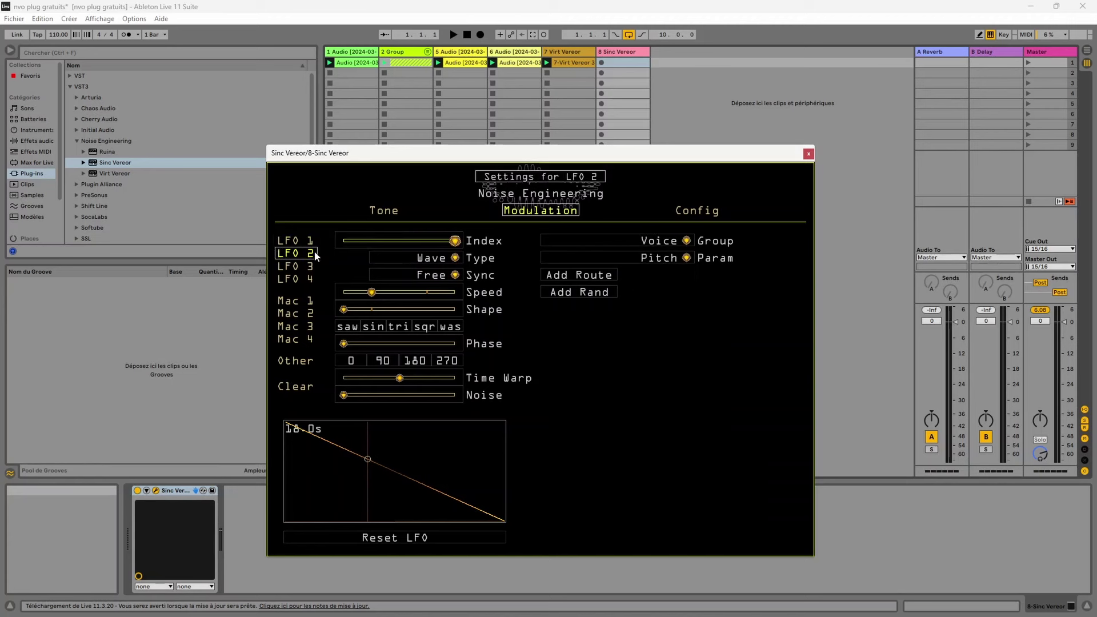
pyautogui.click(291, 266)
pyautogui.click(289, 280)
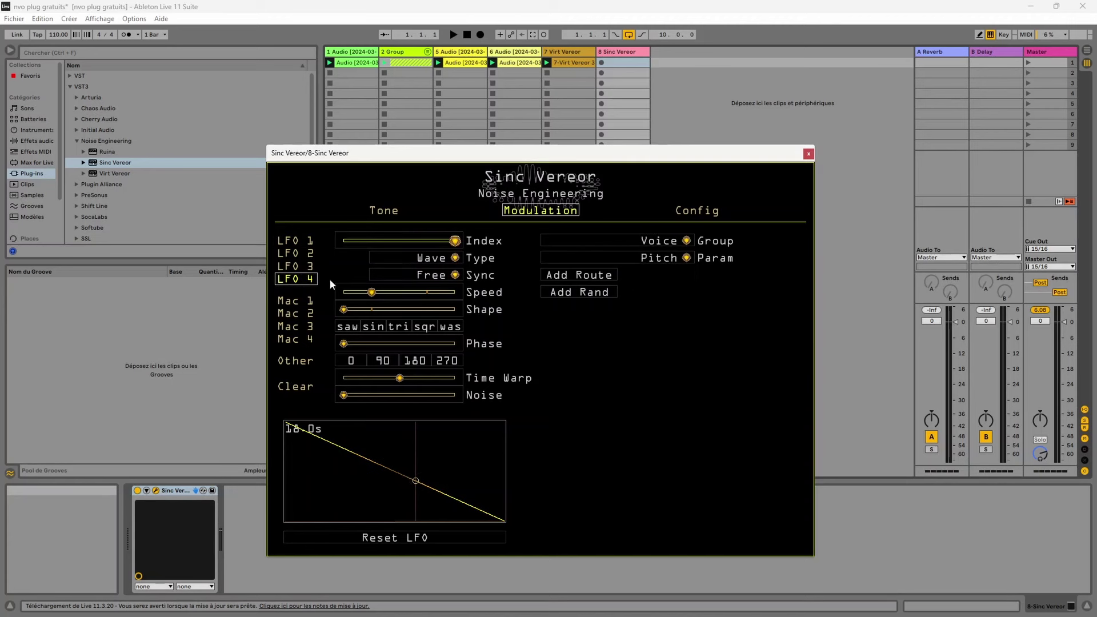
pyautogui.click(297, 303)
pyautogui.click(297, 327)
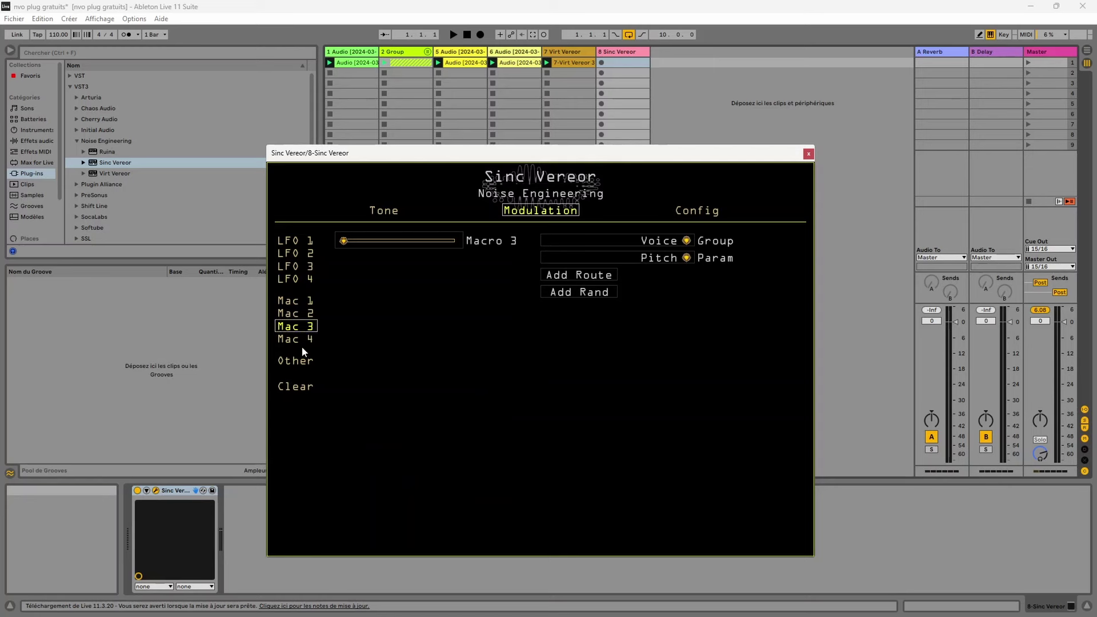
pyautogui.click(296, 360)
pyautogui.click(303, 389)
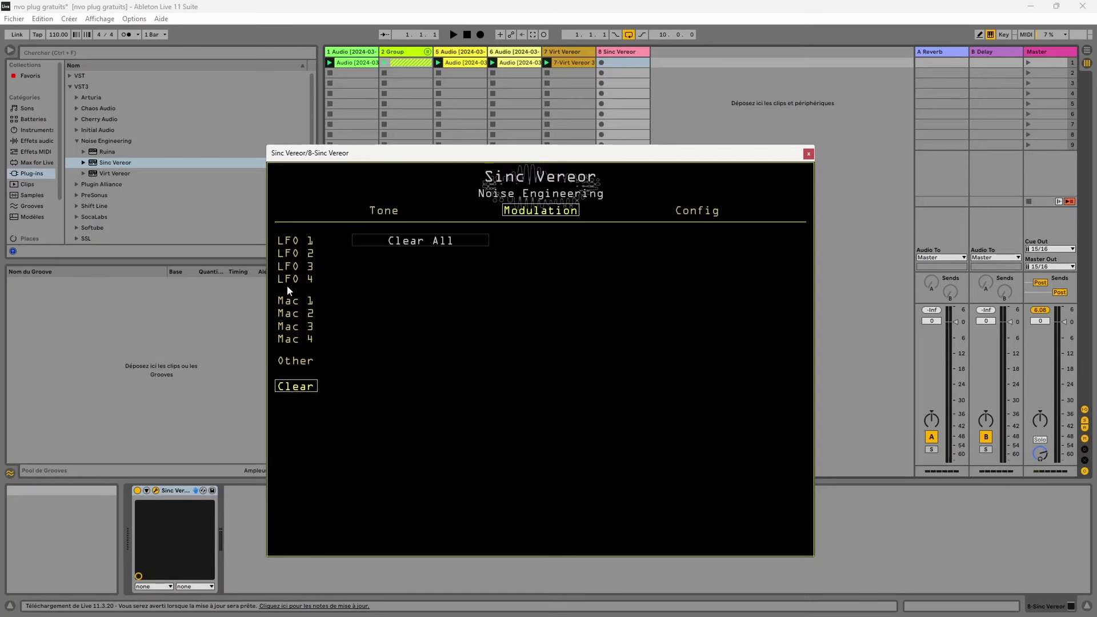
# - Return Sinc Vereor from the modulation pages to its Tone page and close the plug-in window
pyautogui.click(289, 245)
pyautogui.click(388, 210)
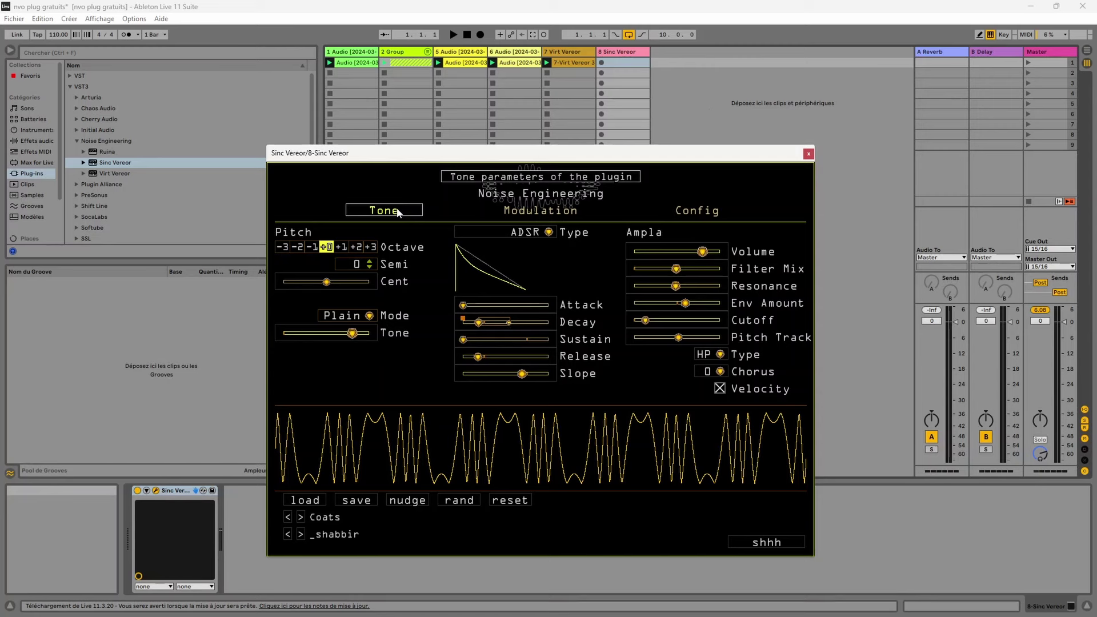
pyautogui.click(809, 154)
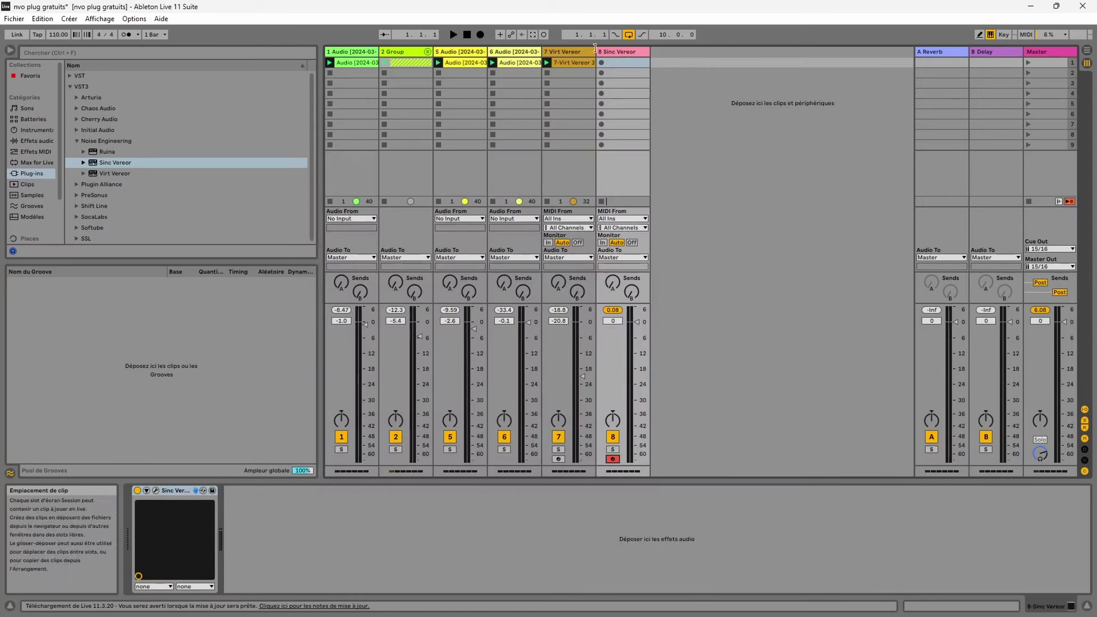
# - Open the Initial Dynamic EQ window from the first audio track's device chain and move it clear of the devices
pyautogui.click(570, 55)
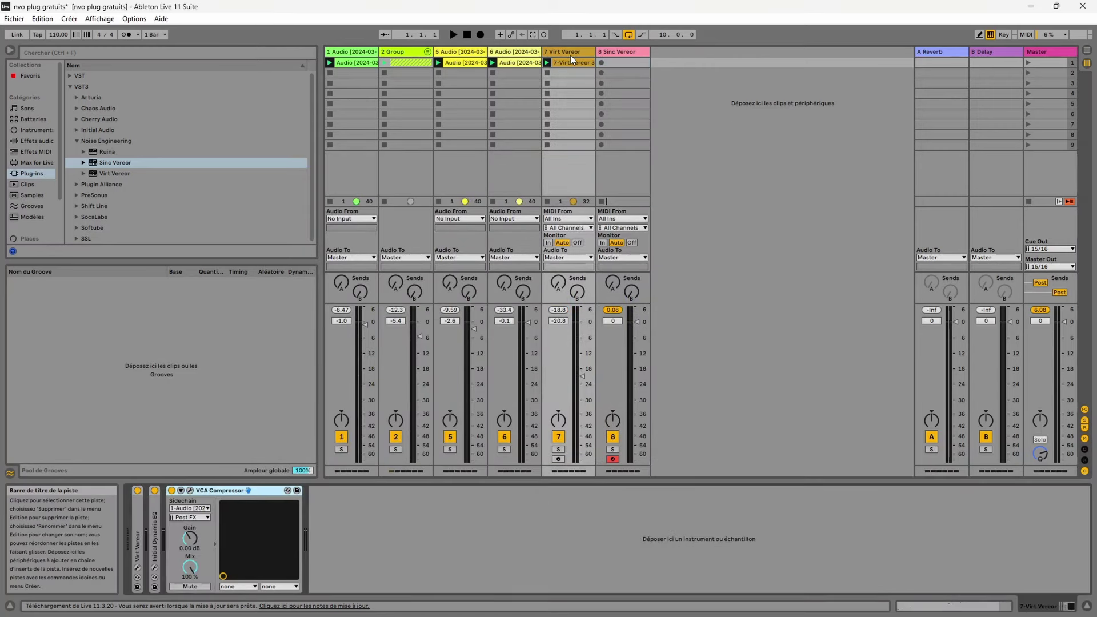
pyautogui.click(350, 55)
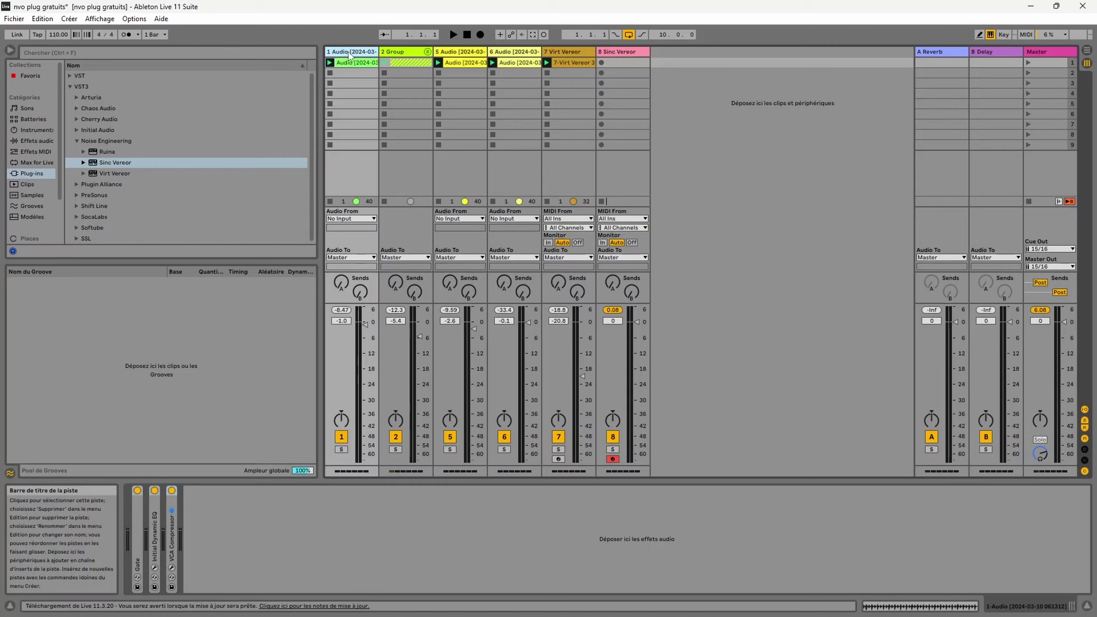
pyautogui.doubleClick(154, 543)
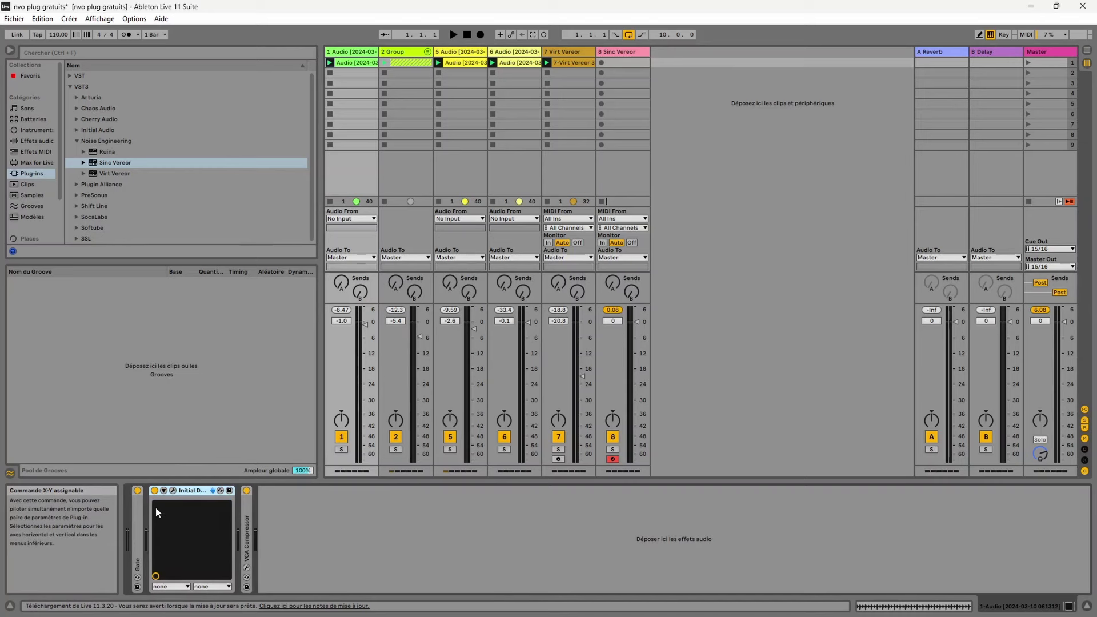
pyautogui.click(164, 490)
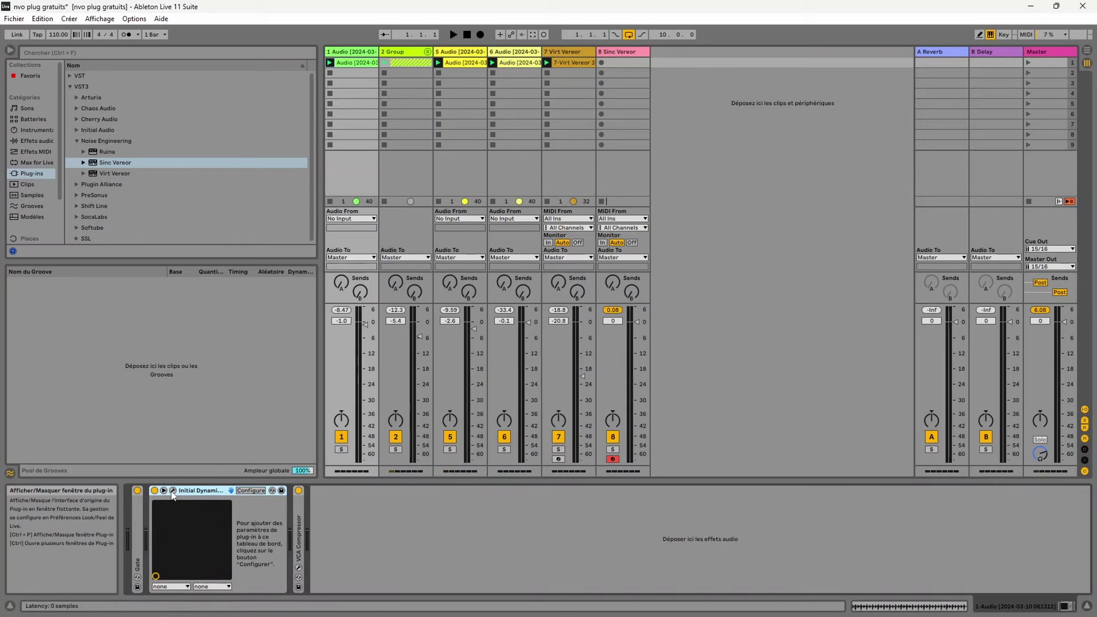
pyautogui.click(173, 491)
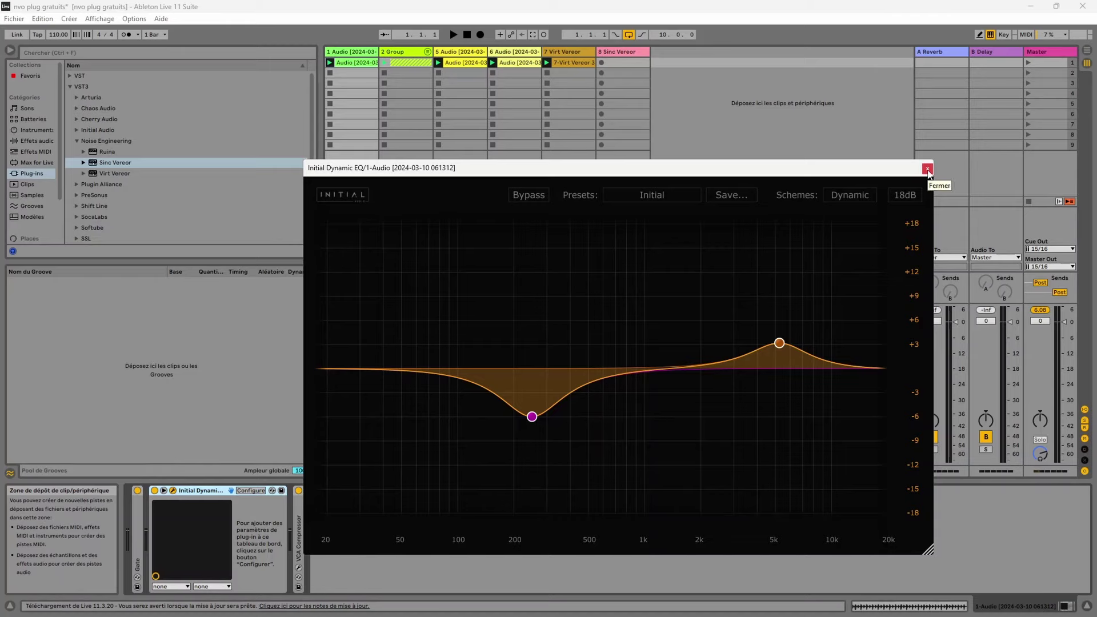
pyautogui.moveTo(646, 171); pyautogui.dragTo(584, 91)
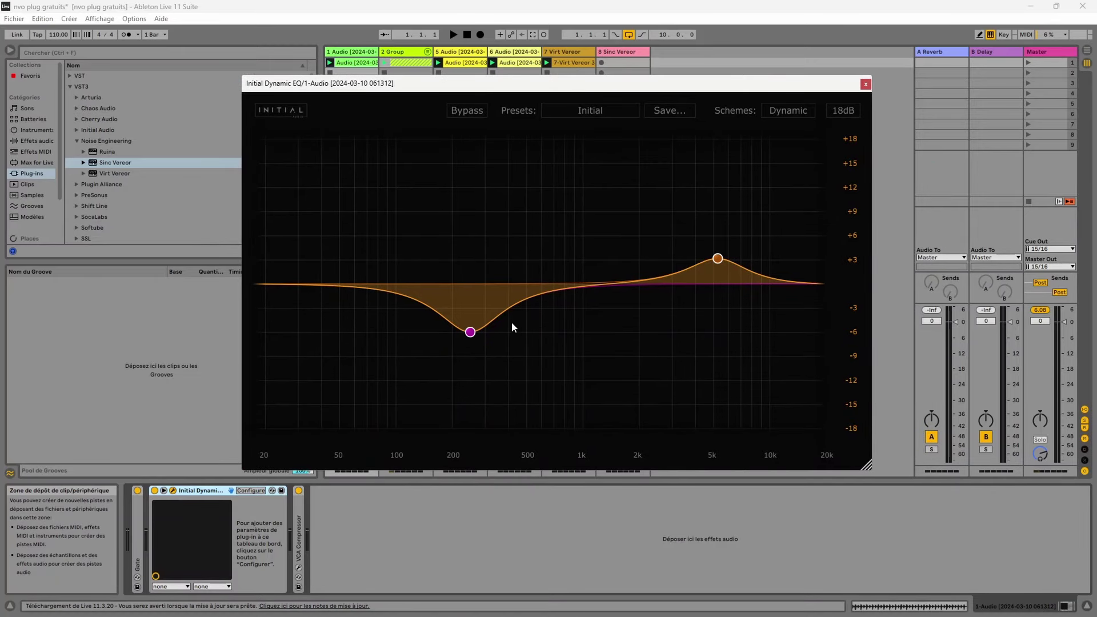
# - Examine the band nodes and their settings in Initial Dynamic EQ on audio tracks 1 and 5
pyautogui.moveTo(744, 281)
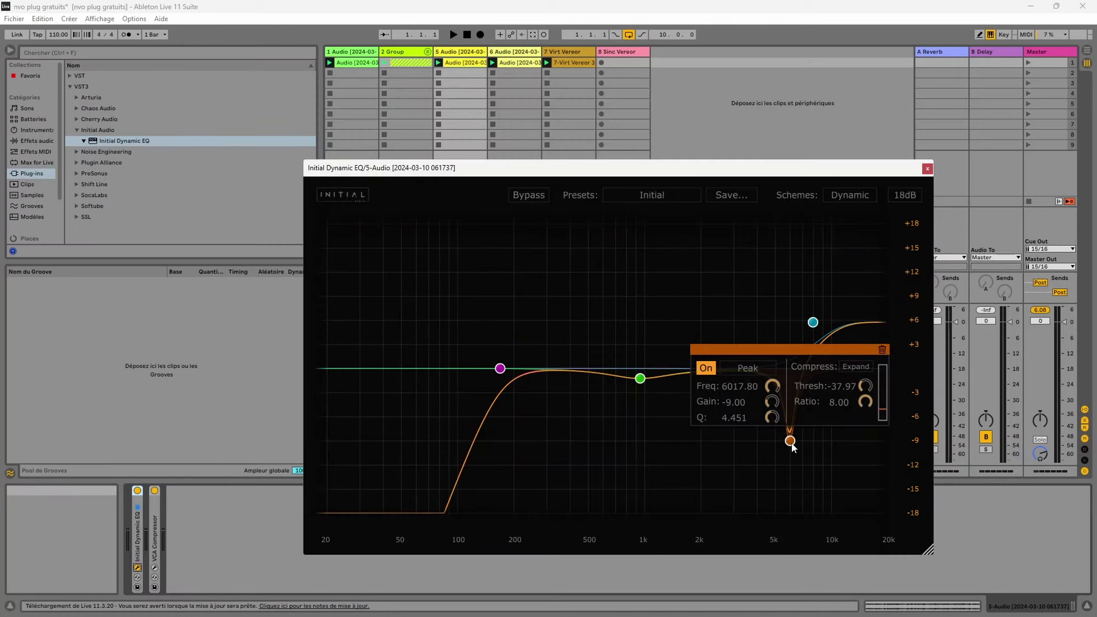
pyautogui.moveTo(814, 324)
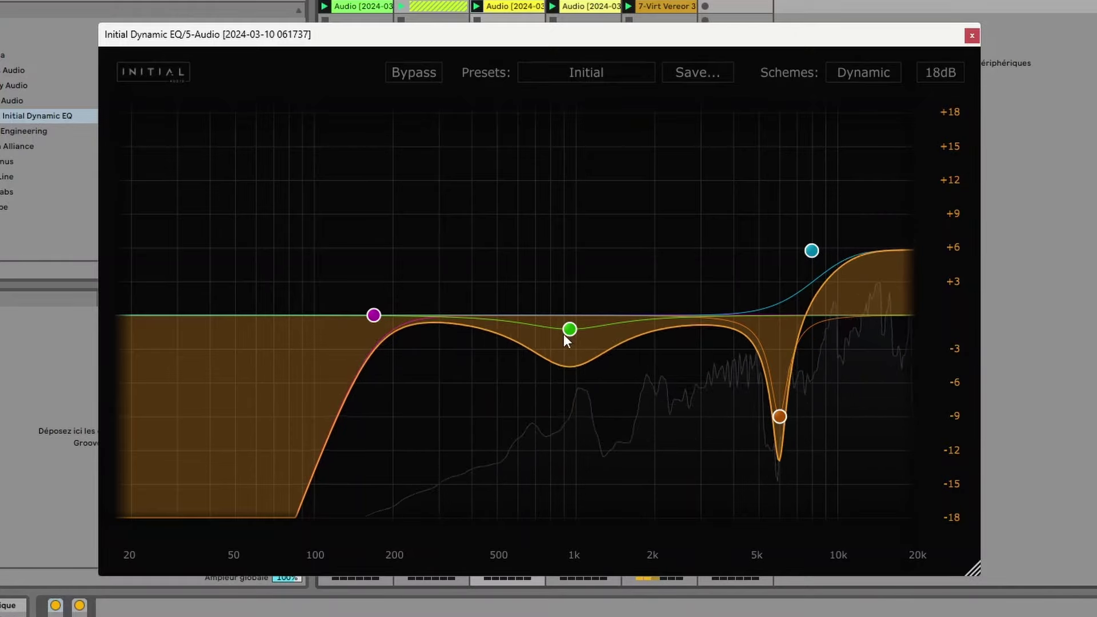
pyautogui.moveTo(569, 330)
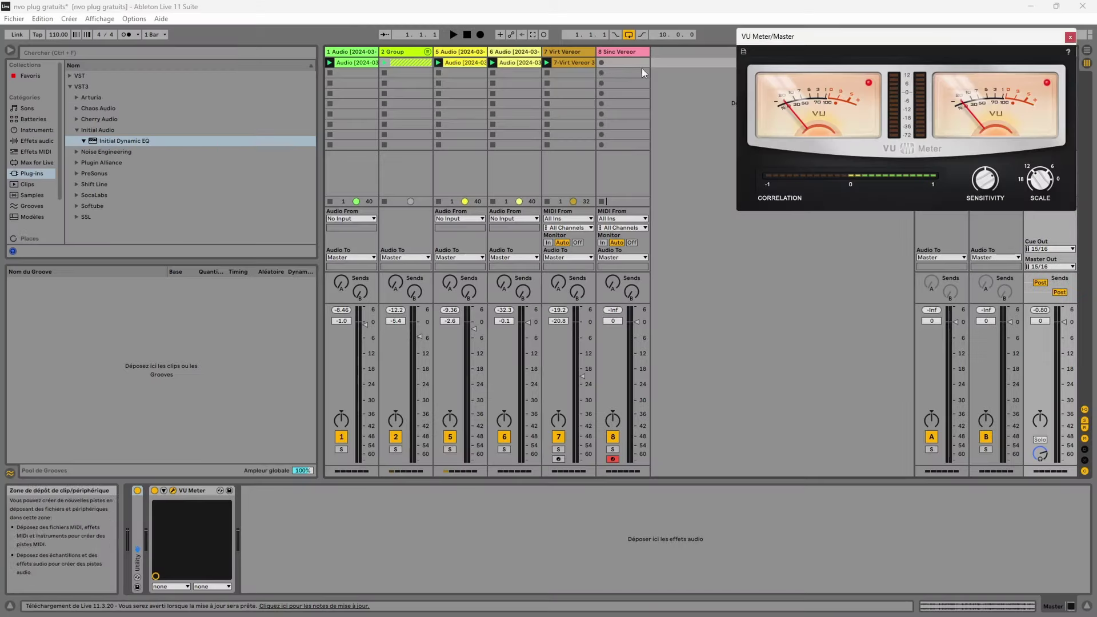
# - Select the Sinc Vereor track to show its device chain
pyautogui.click(622, 50)
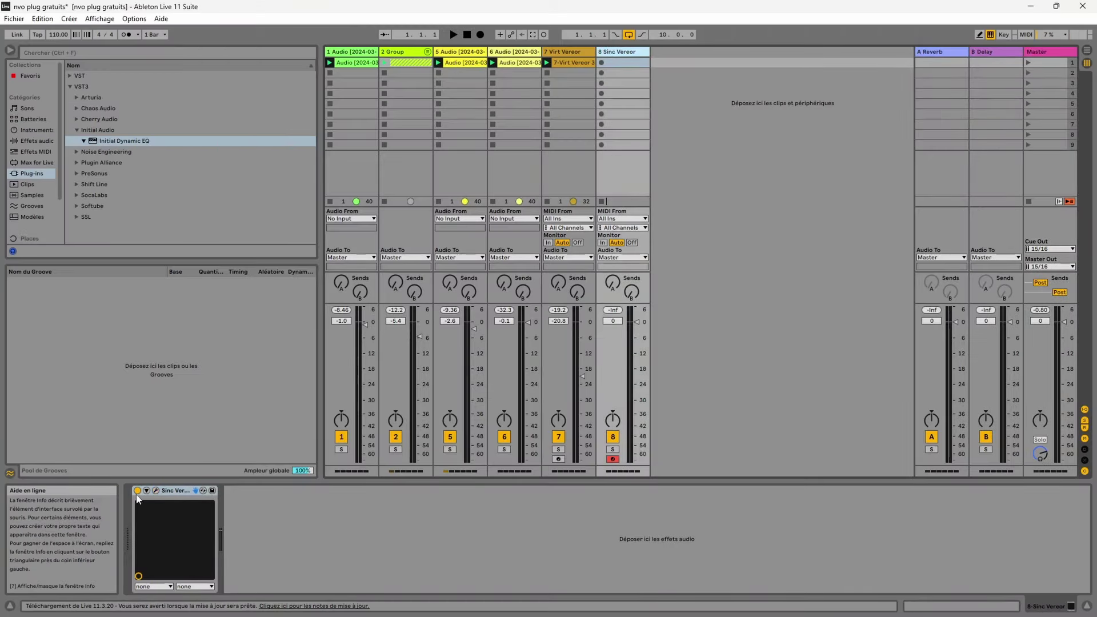